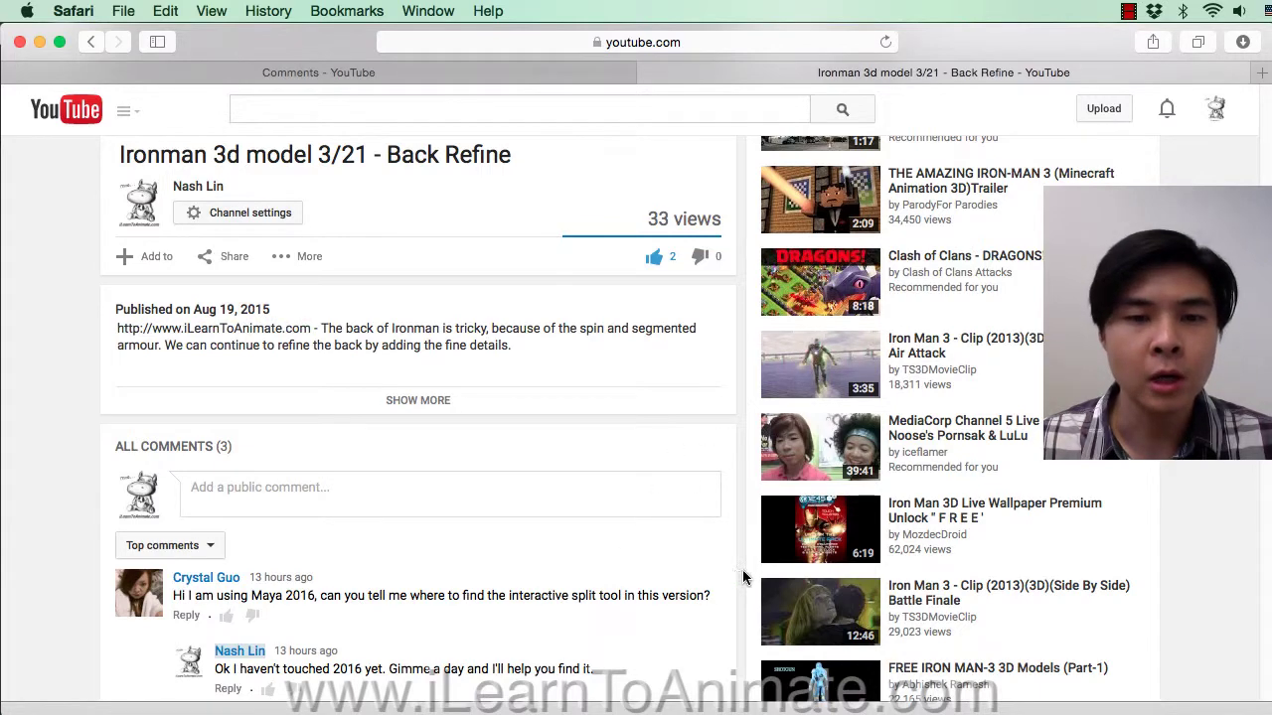
- Switch from the YouTube video page to Maya and create a polygon cube at the centre of the grid
scroll(742, 576, "up", 5)
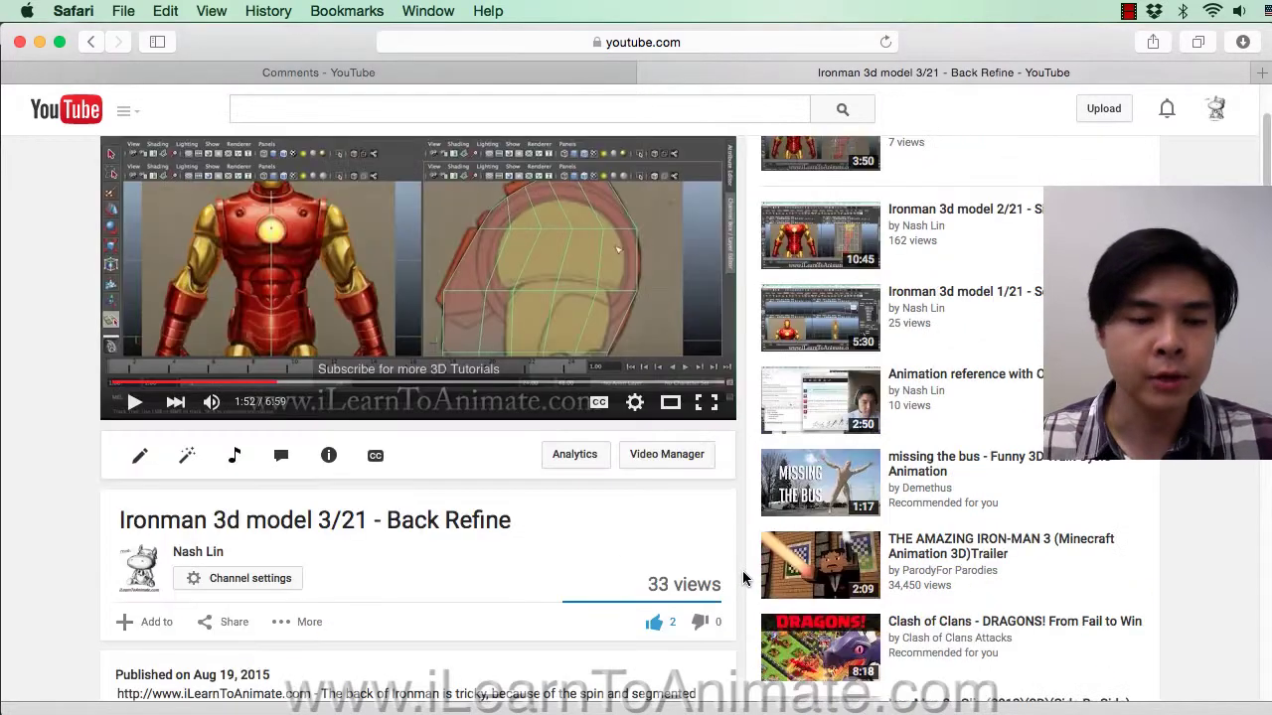
key("super+Tab")
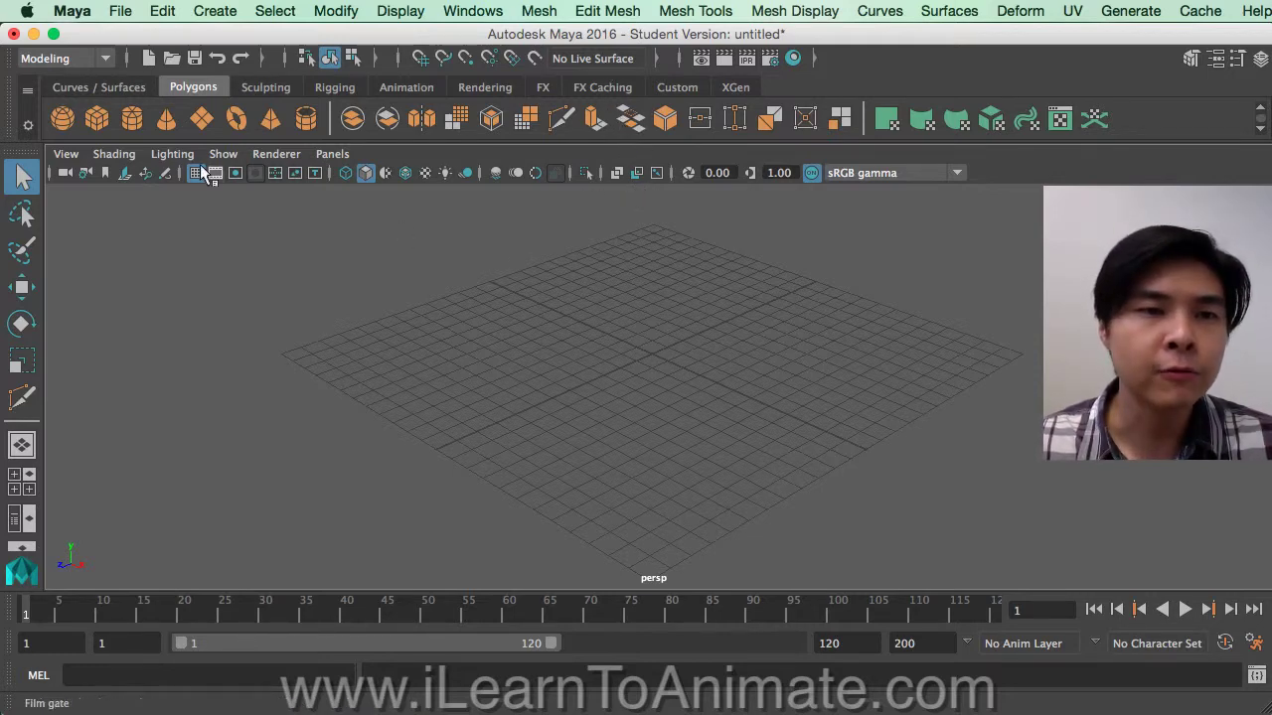
left_click(95, 120)
scroll(663, 372, "up", 3)
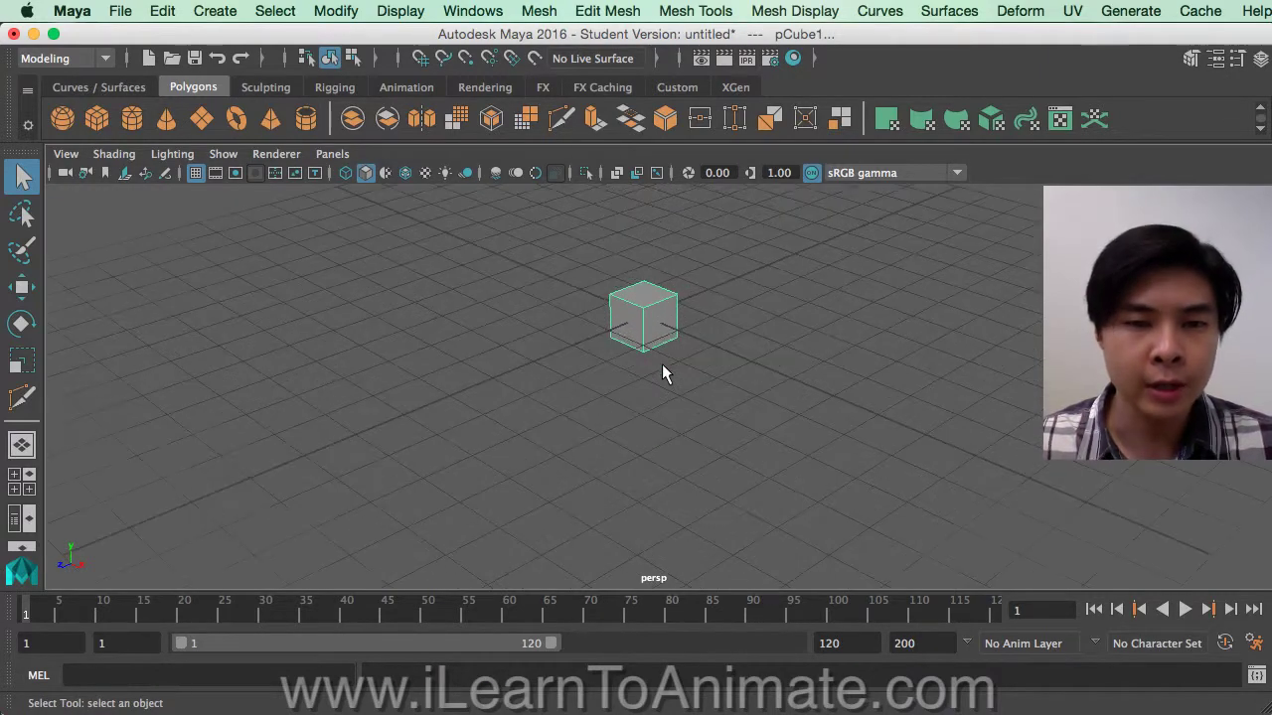
left_click_drag(679, 358, 725, 446, "alt")
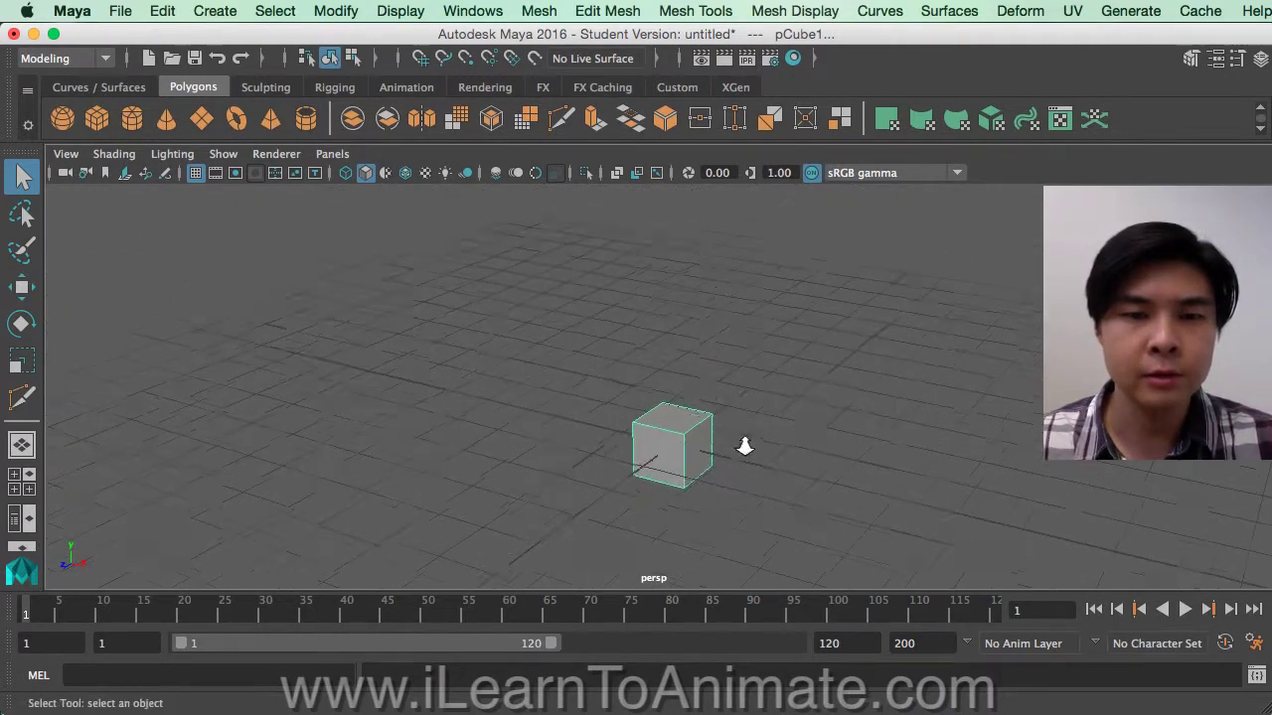
left_click_drag(661, 494, 715, 474, "alt")
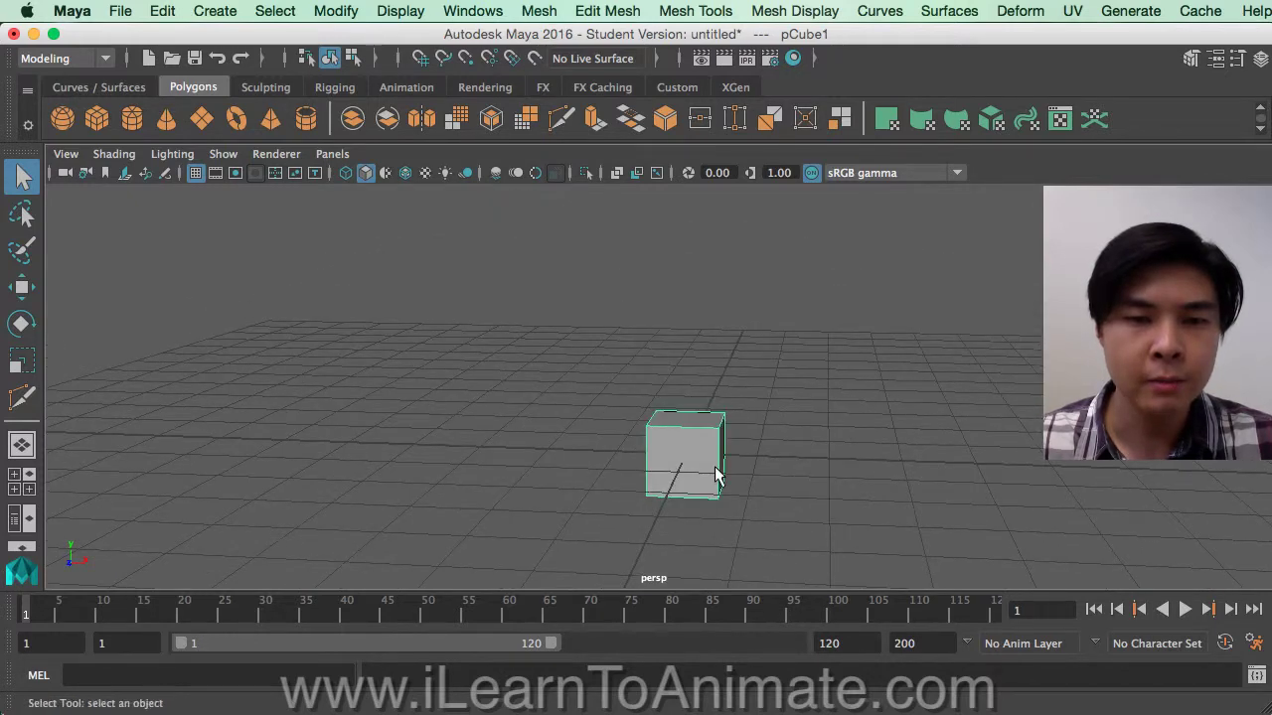
scroll(710, 469, "up", 2)
middle_click_drag(715, 460, 671, 356, "alt")
left_click_drag(693, 377, 675, 378, "alt")
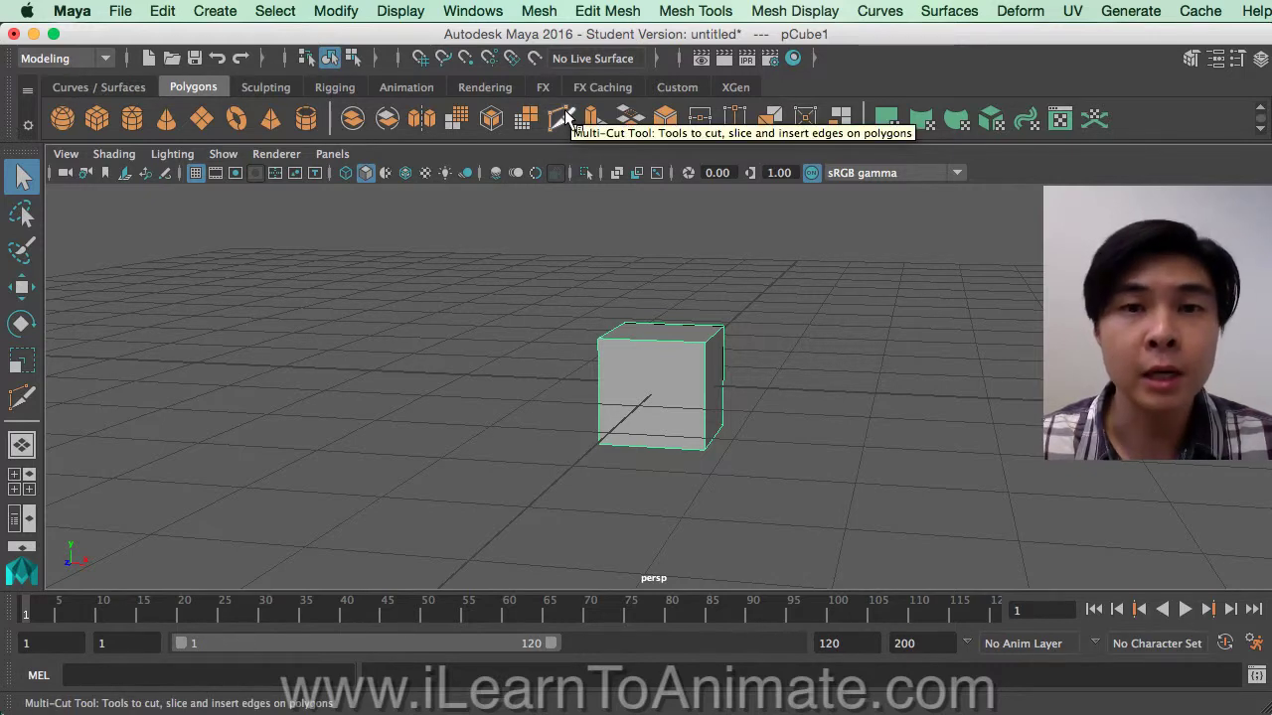
left_click_drag(742, 358, 725, 365, "alt")
scroll(724, 364, "up", 3)
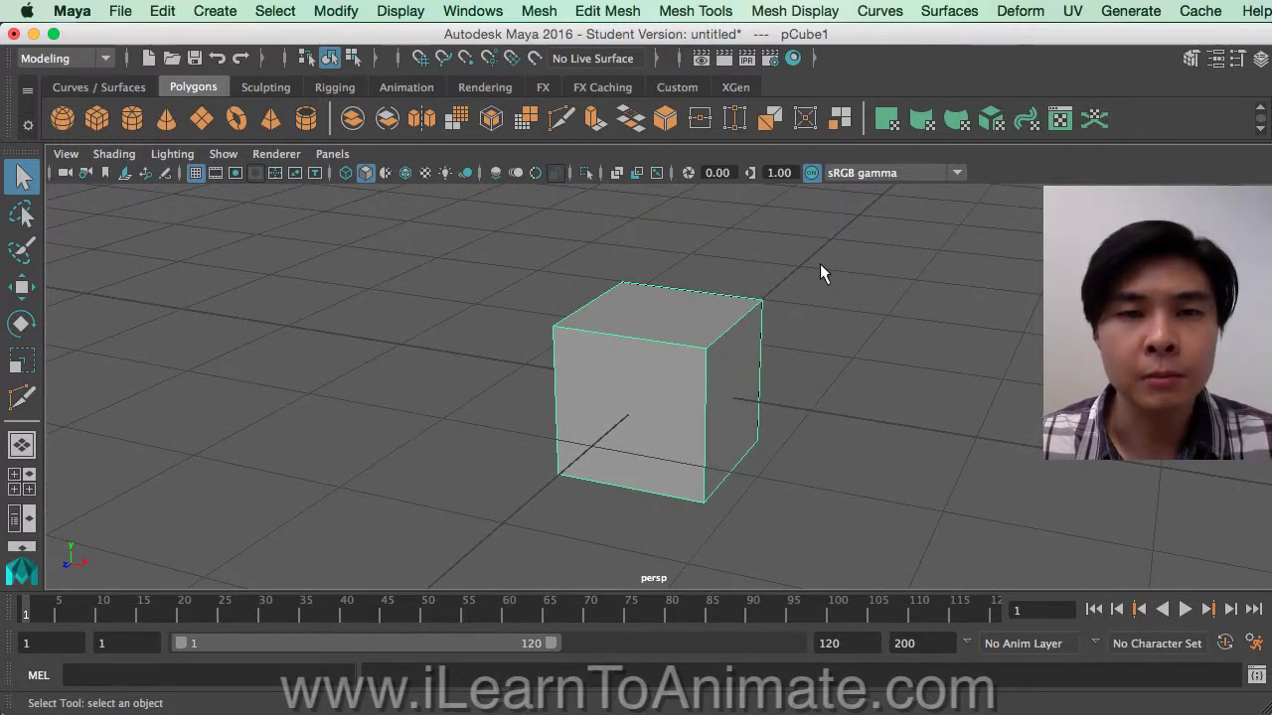
- Use the Multi-Cut tool to cut a V-shaped line across two adjacent side faces of the cube, through their shared vertical edge
left_click(563, 120)
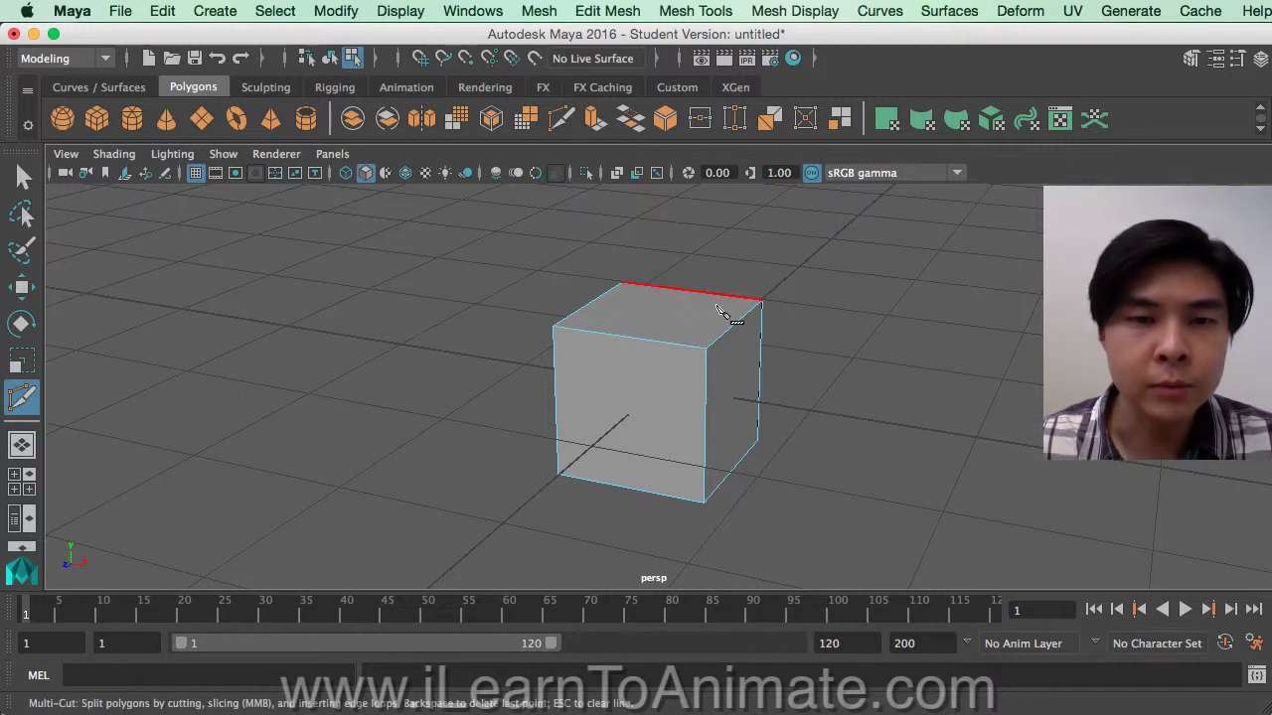
left_click(553, 326)
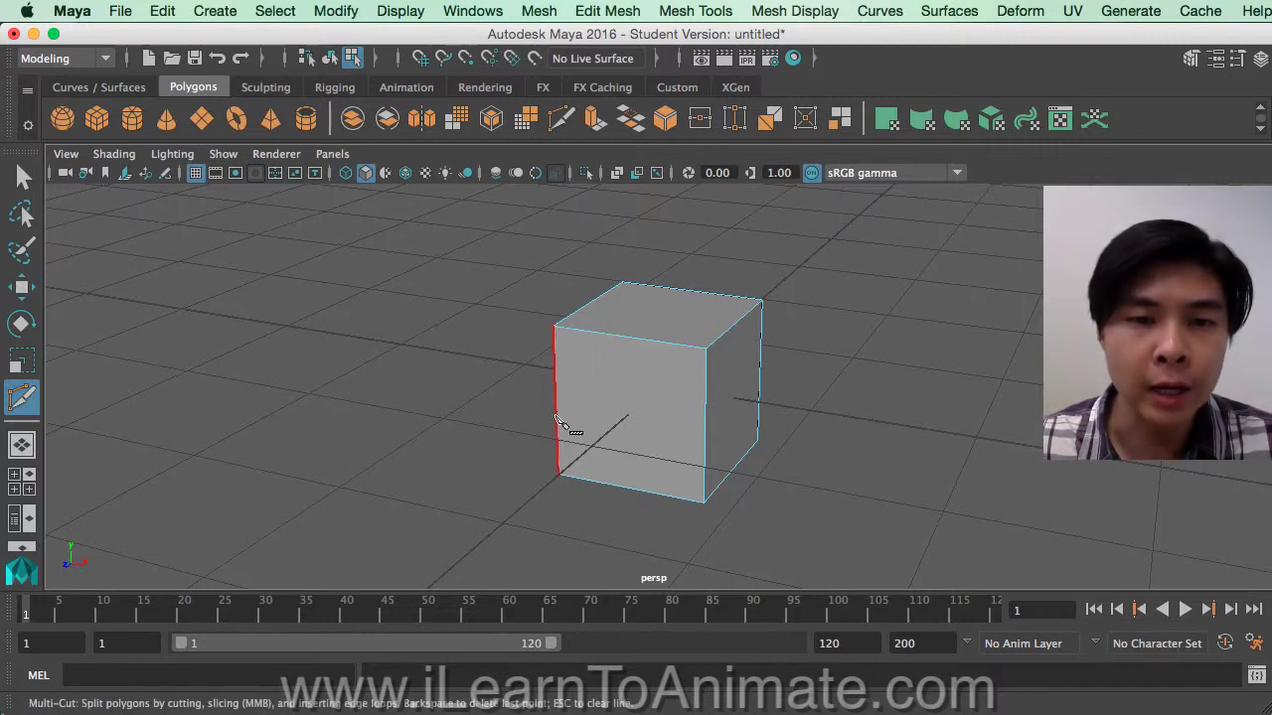
key("BackSpace")
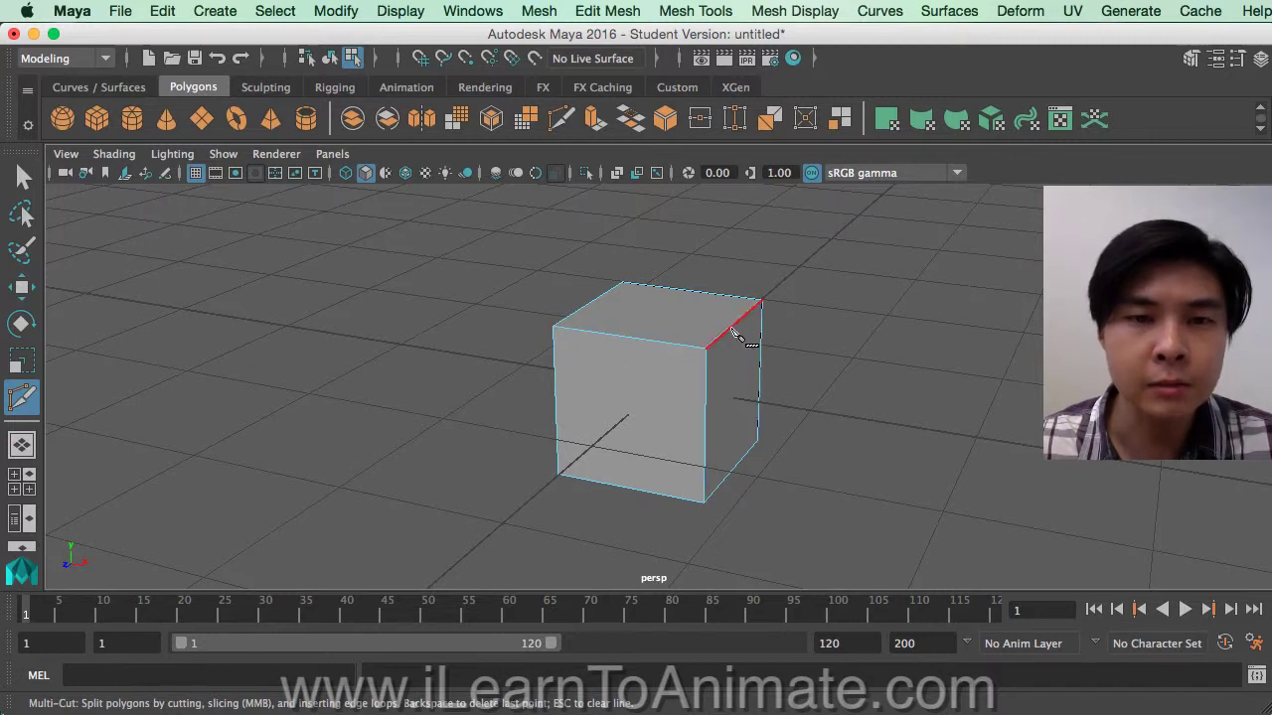
left_click(576, 370)
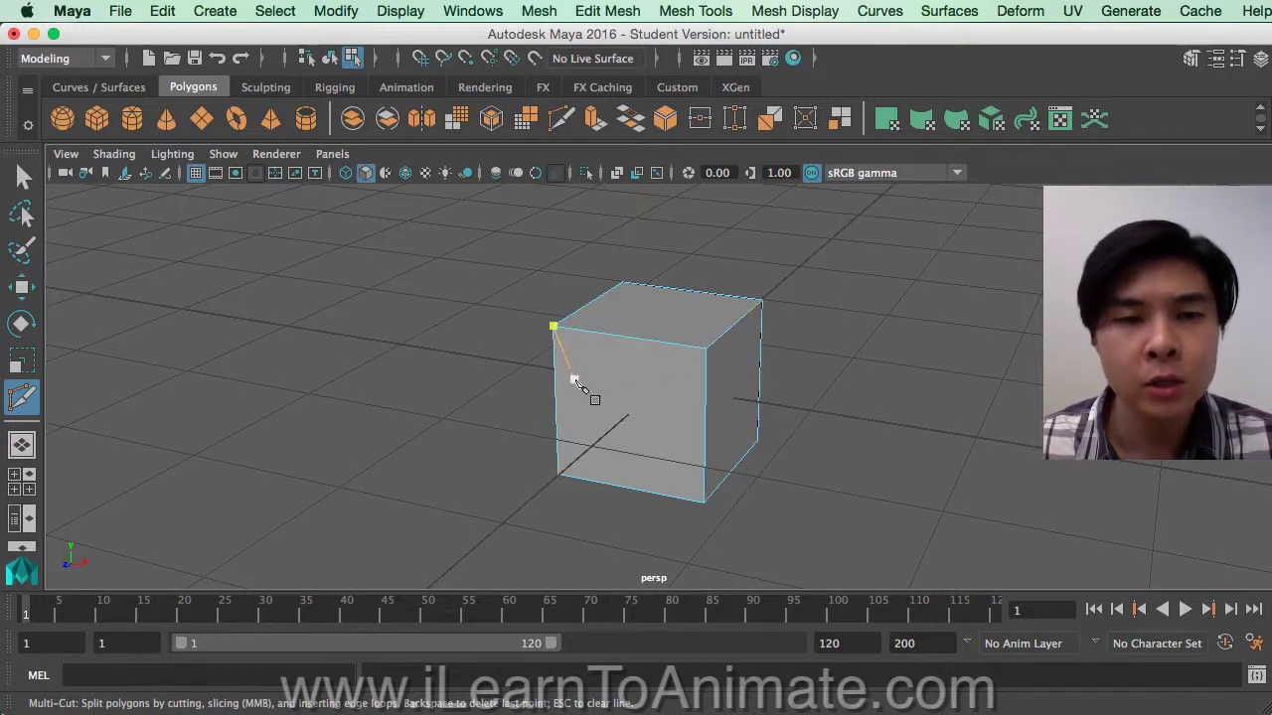
key("BackSpace")
left_click(555, 372)
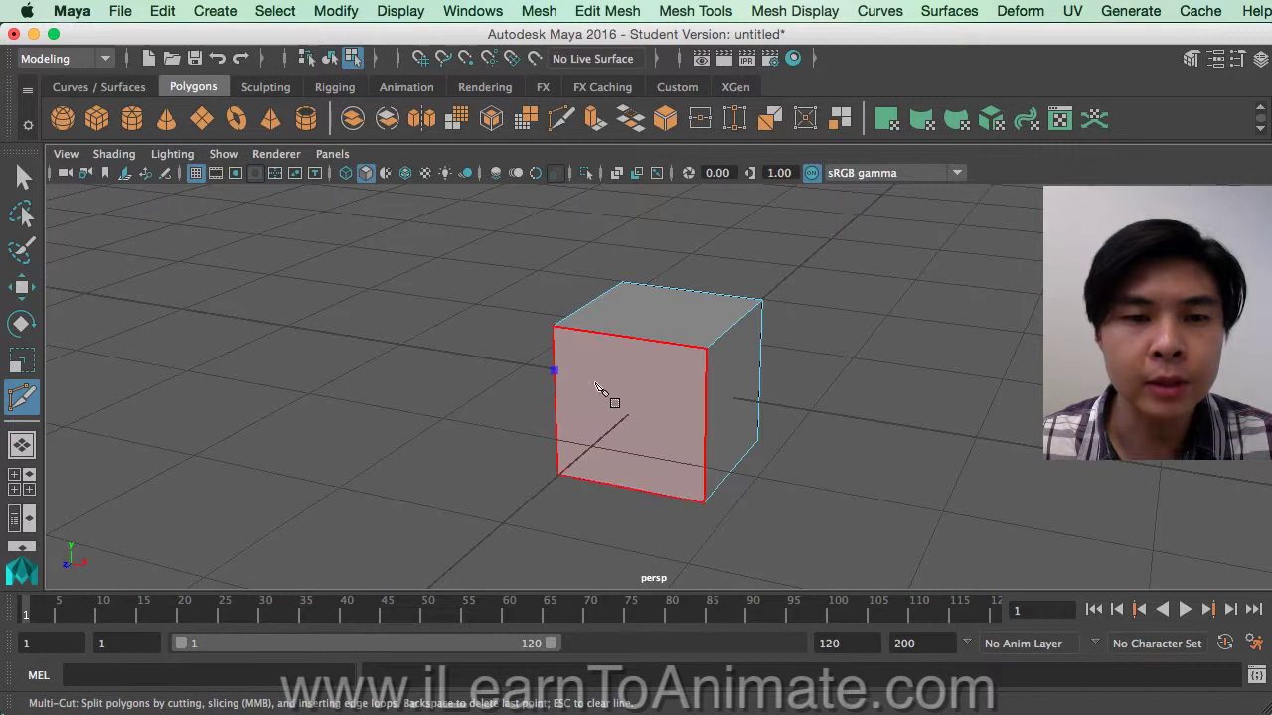
left_click(705, 436)
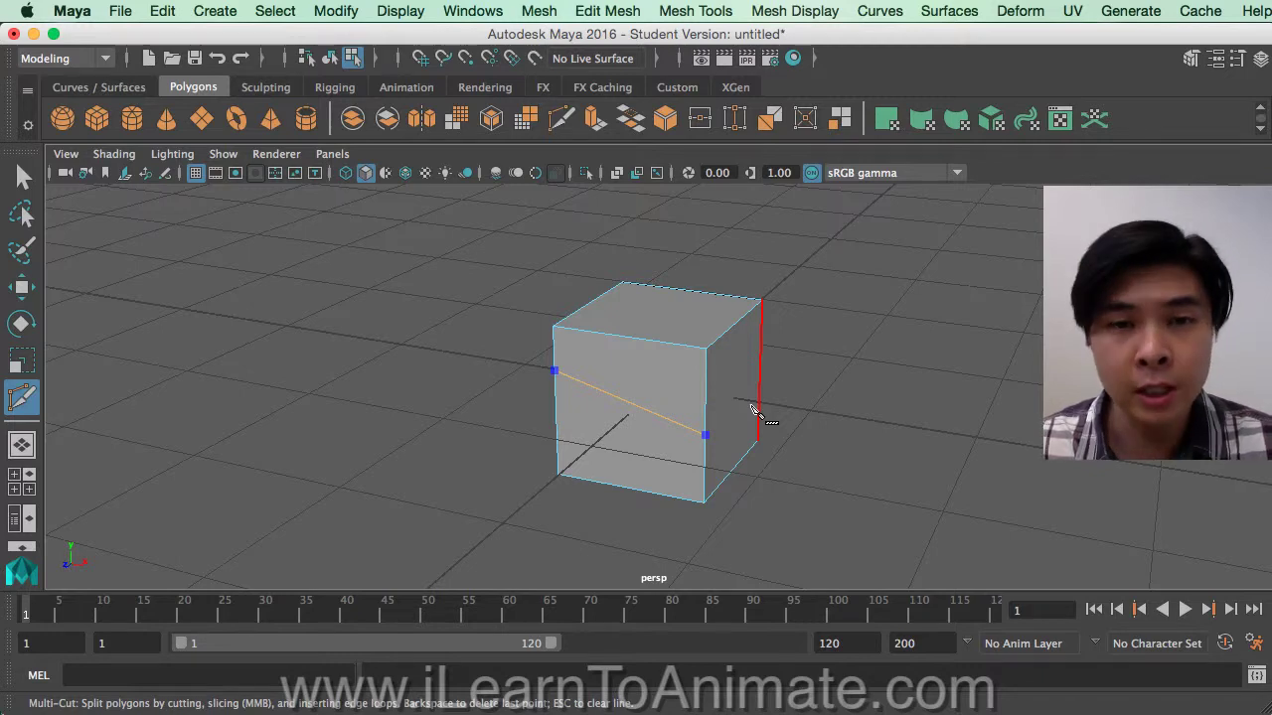
left_click_drag(820, 414, 719, 407, "alt")
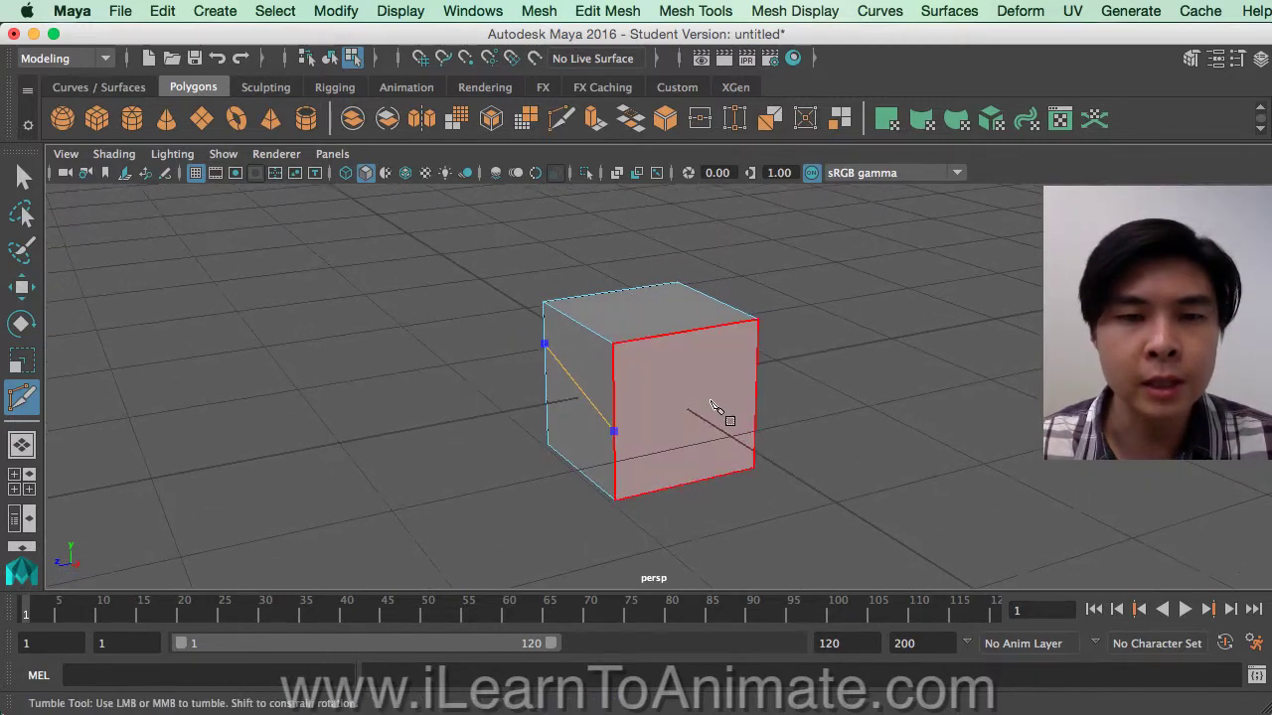
left_click(757, 364)
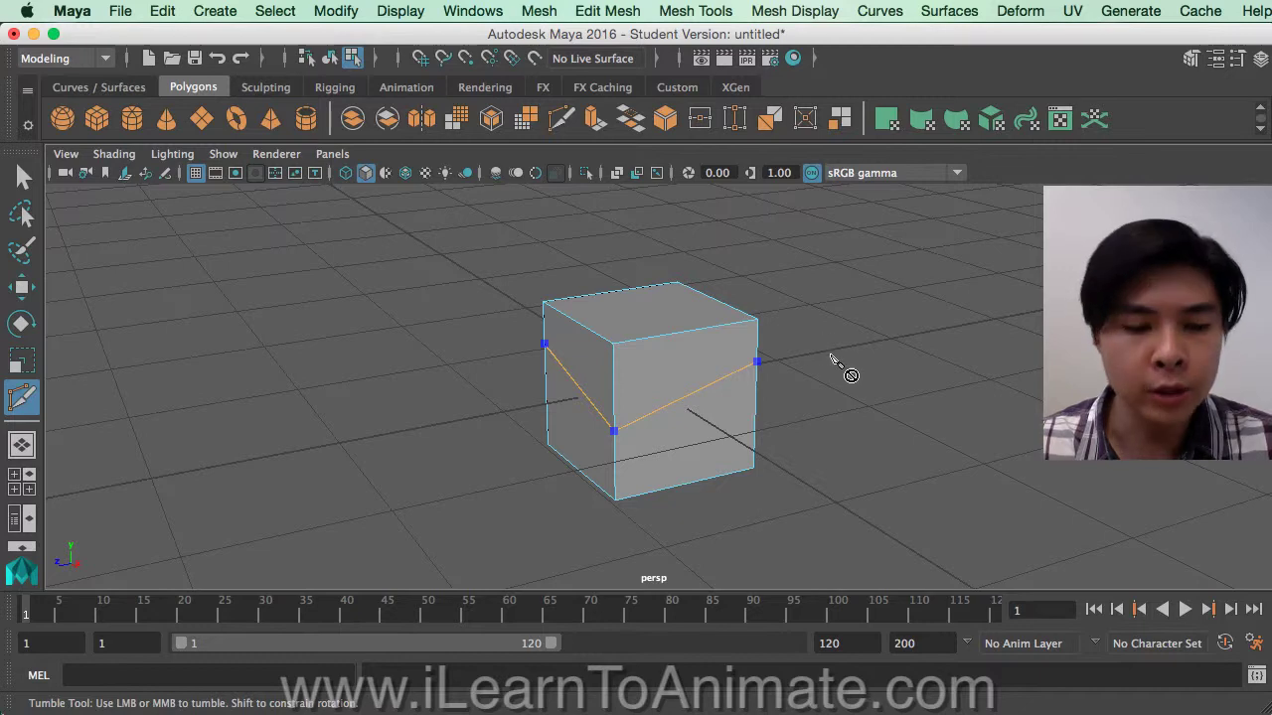
left_click_drag(829, 354, 853, 377, "alt")
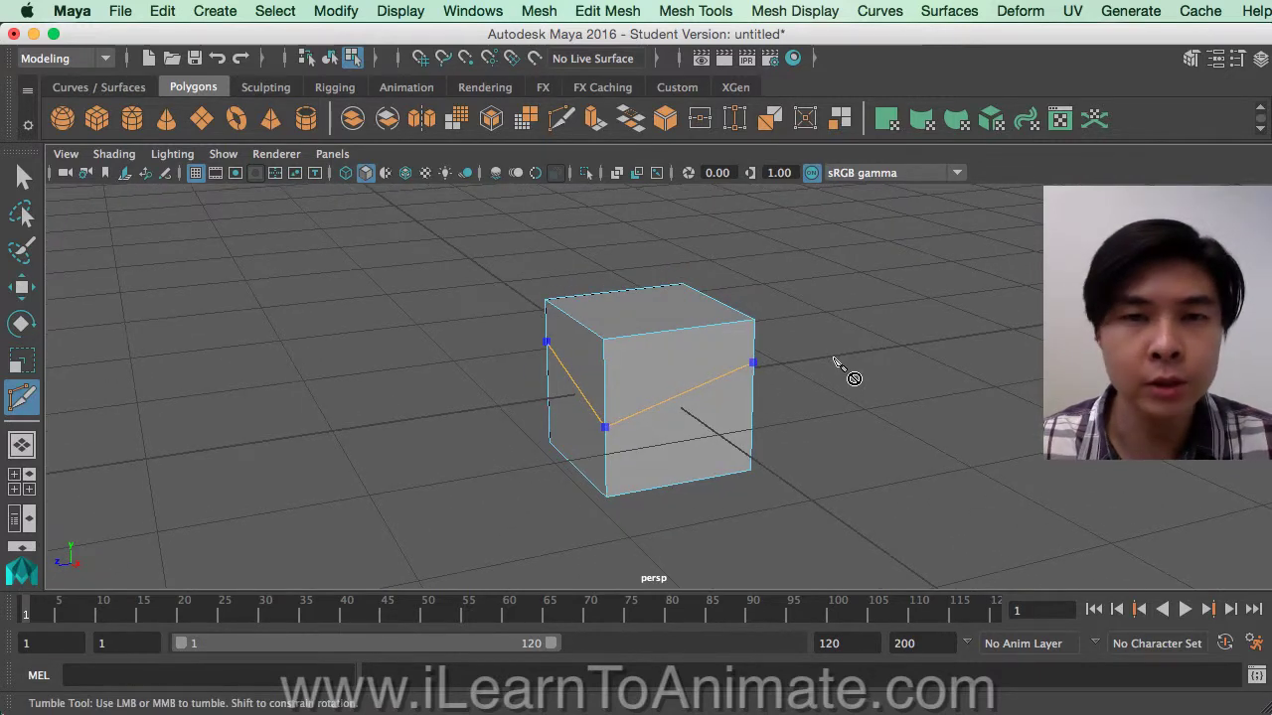
key("Return")
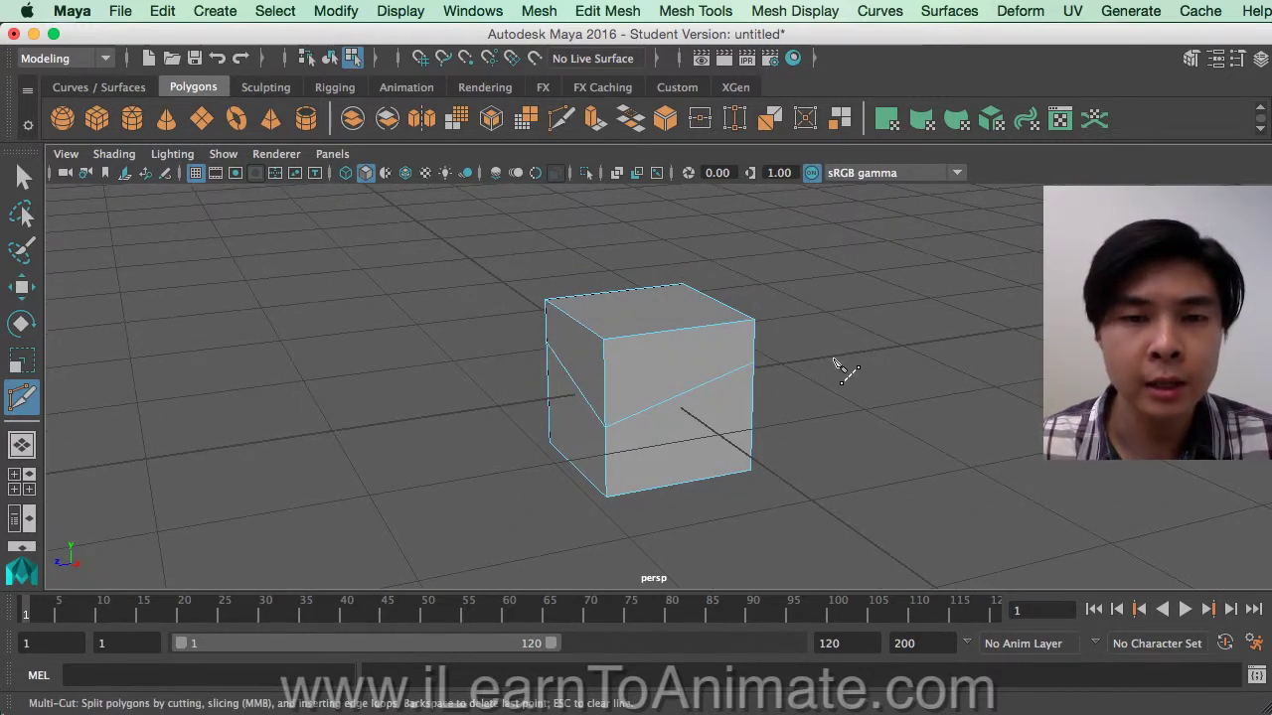
left_click_drag(766, 383, 982, 399, "alt")
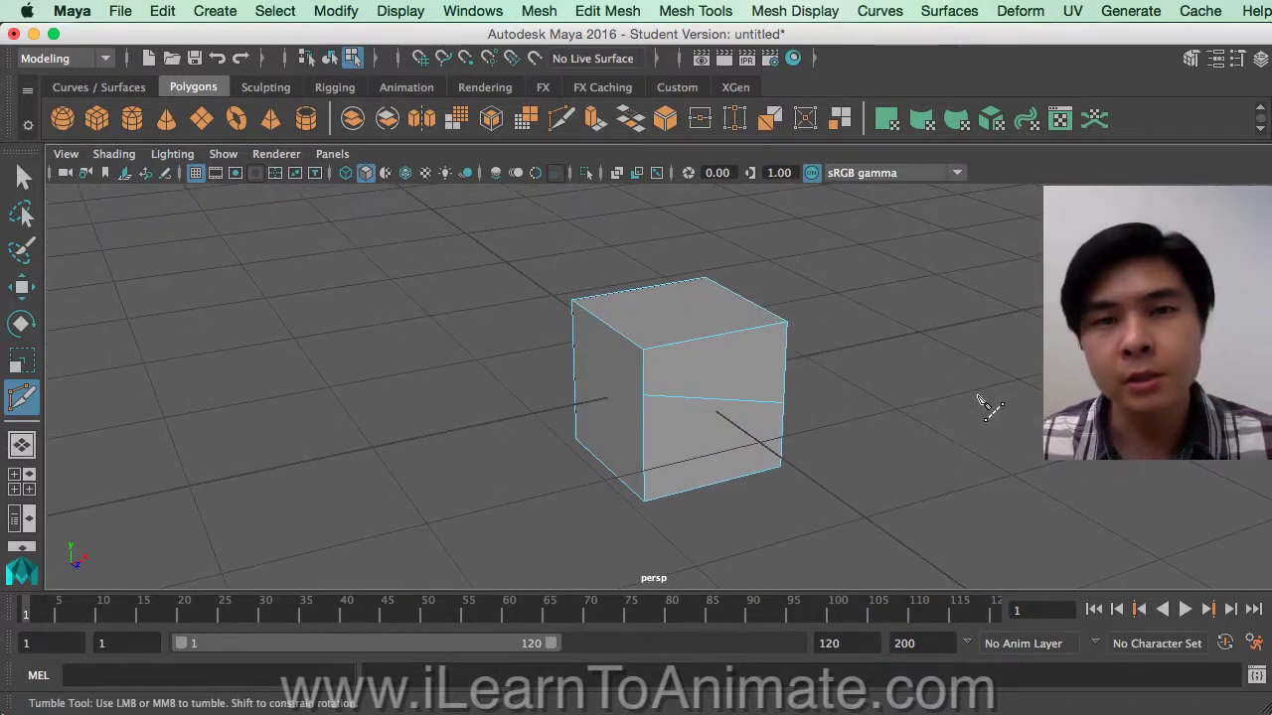
left_click(786, 322)
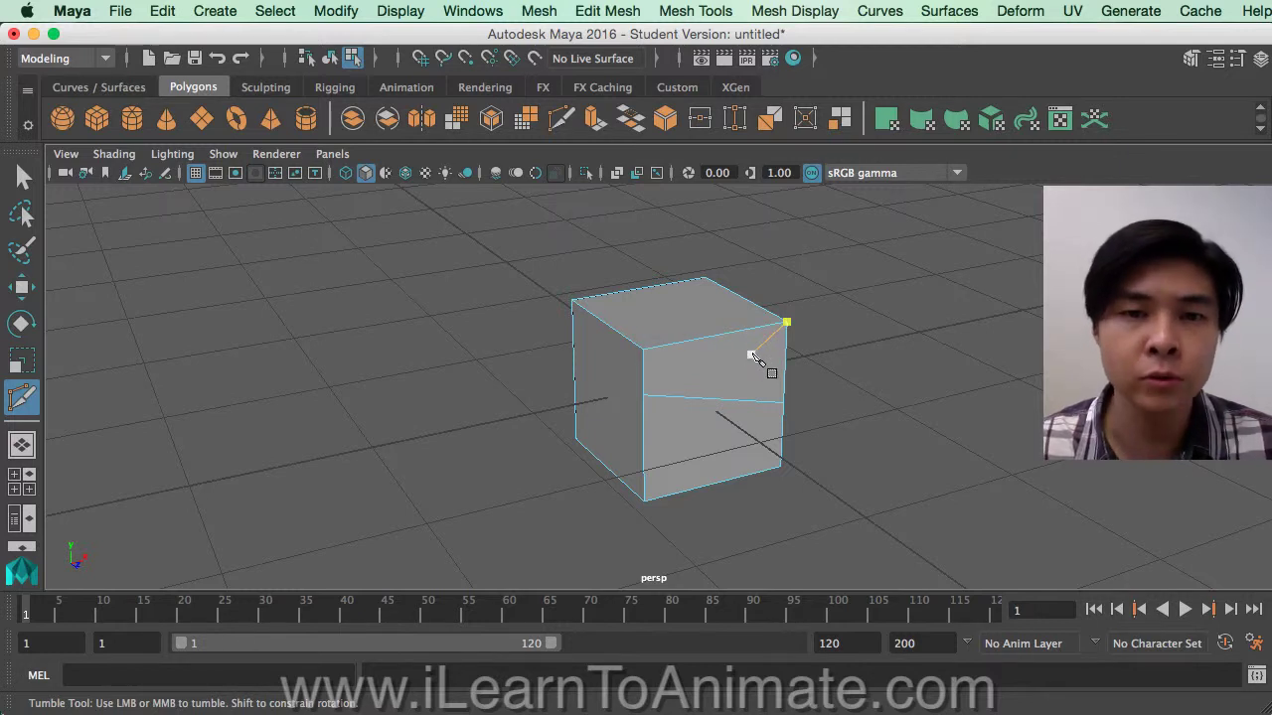
key("Escape")
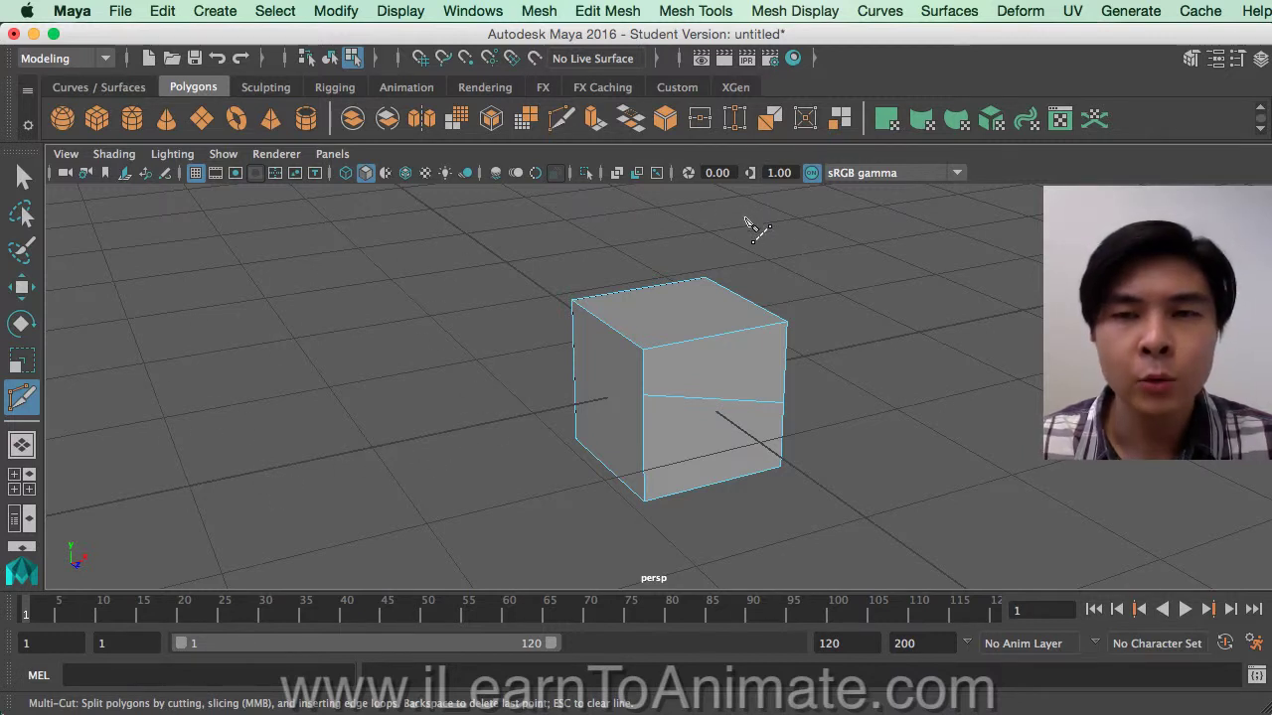
- Open the Multi-Cut tool settings, examine the Keyboard/Mouse Shortcuts list, and collapse that section
left_click(1236, 61)
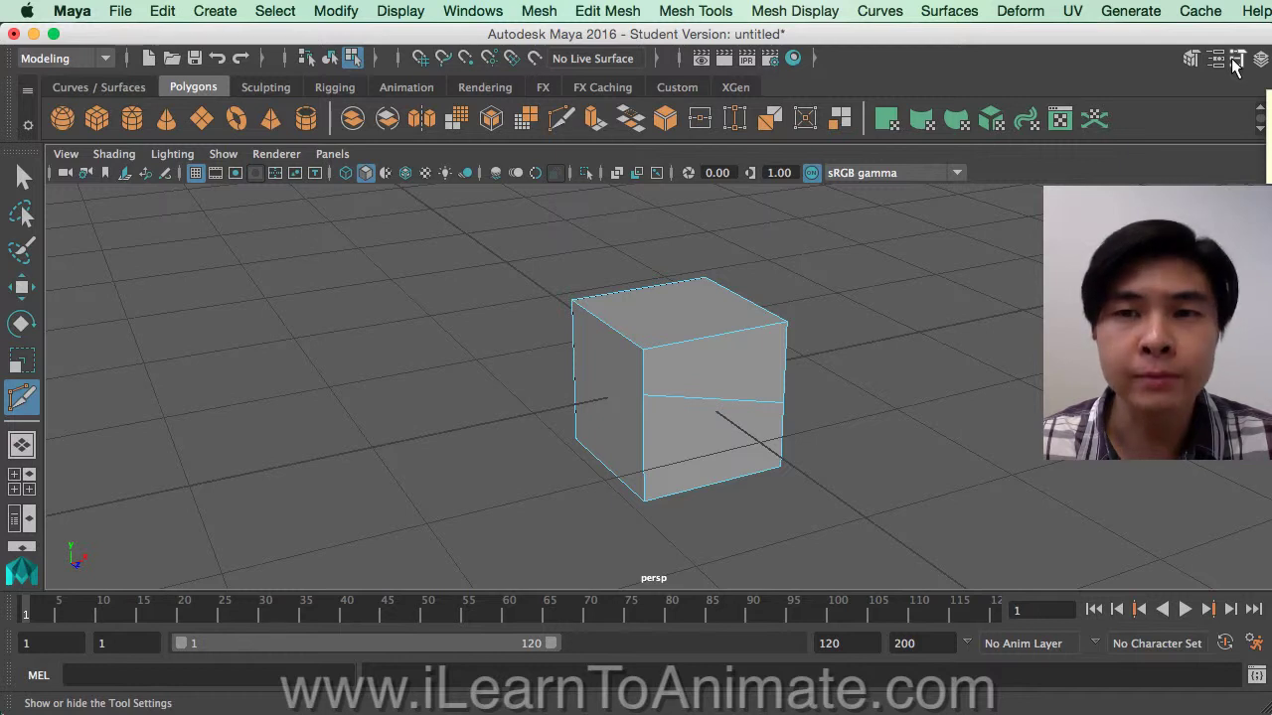
left_click(1236, 60)
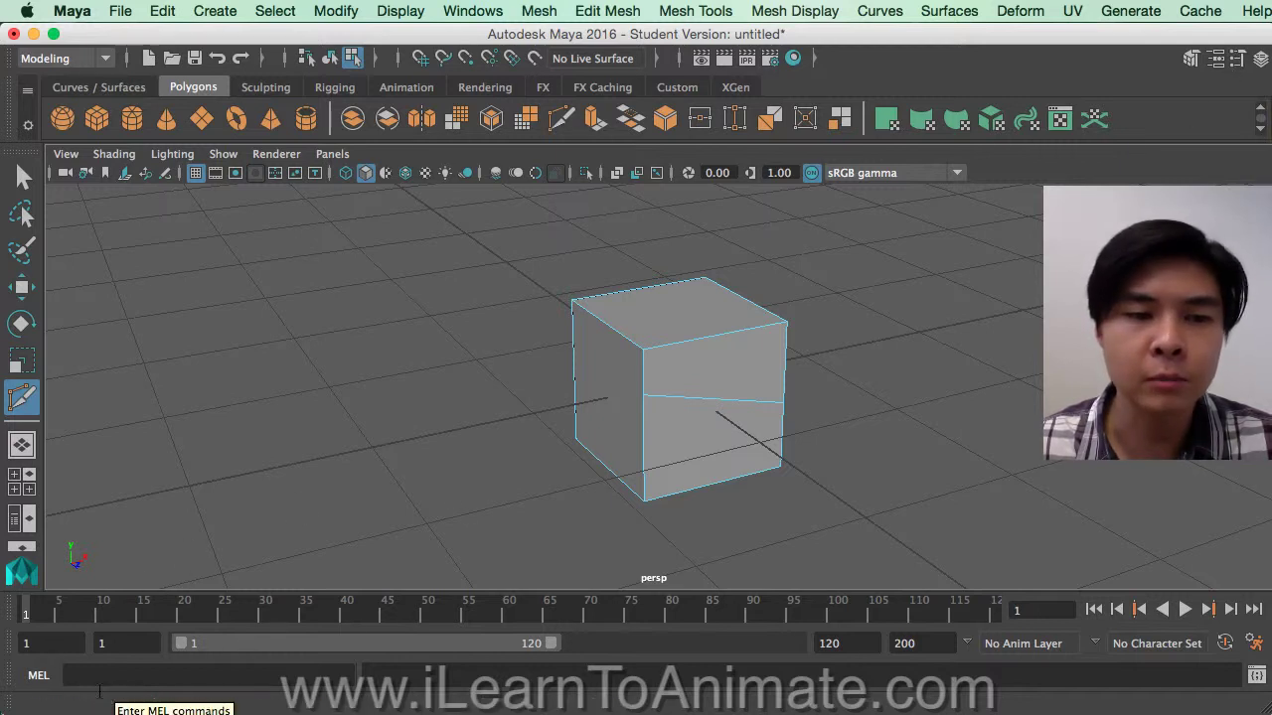
left_click(1239, 60)
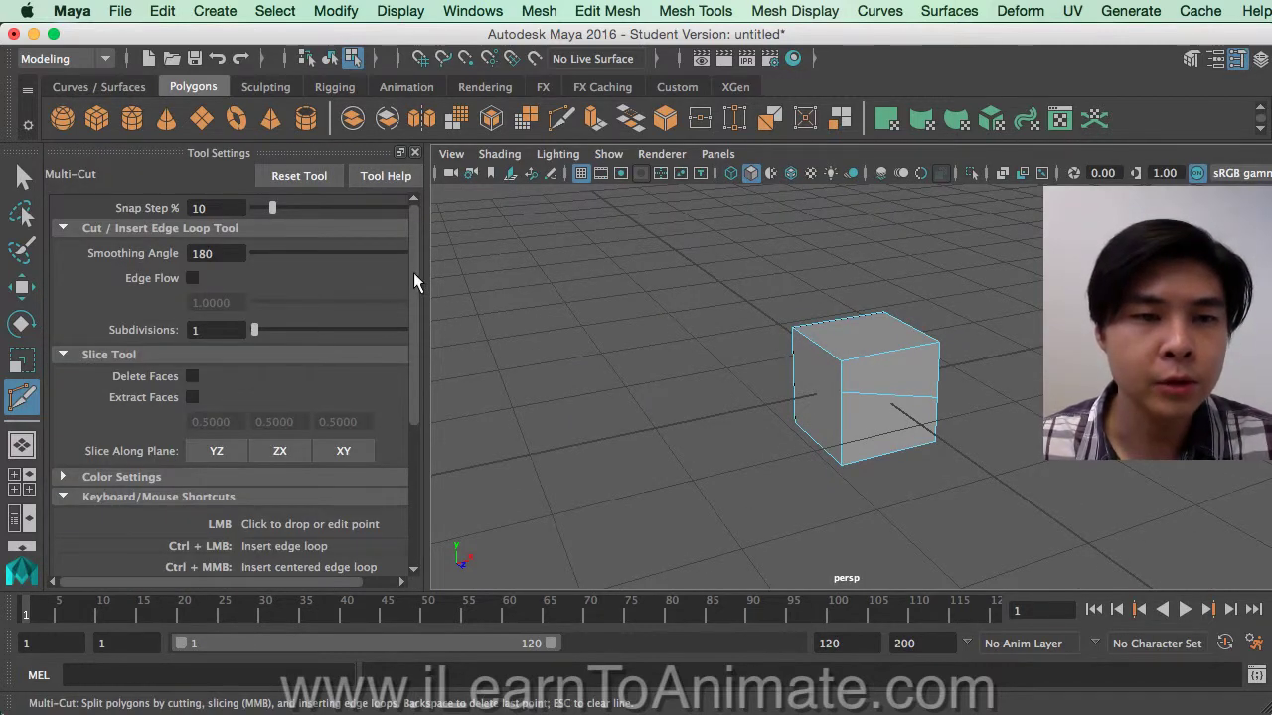
mouse_move(413, 272)
left_mouse_down()
mouse_move(418, 400)
mouse_move(428, 252)
left_mouse_up()
left_click(63, 497)
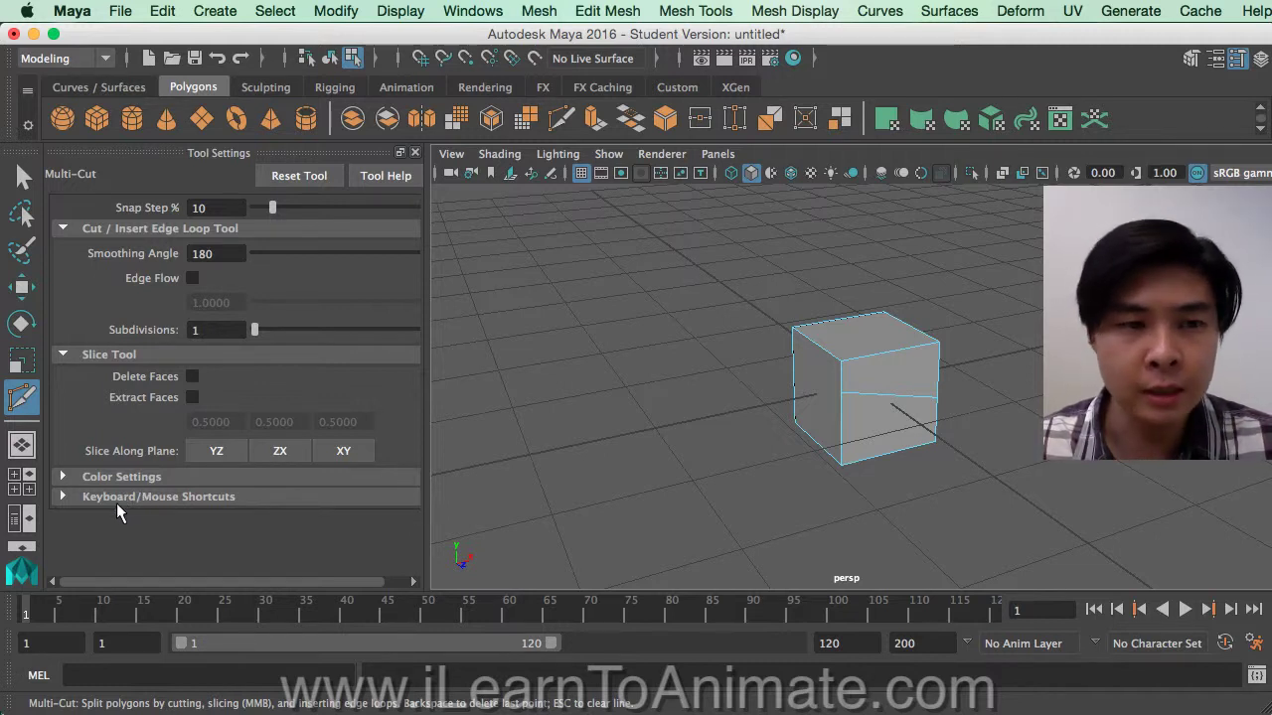
left_click(62, 497)
scroll(106, 497, "down", 5)
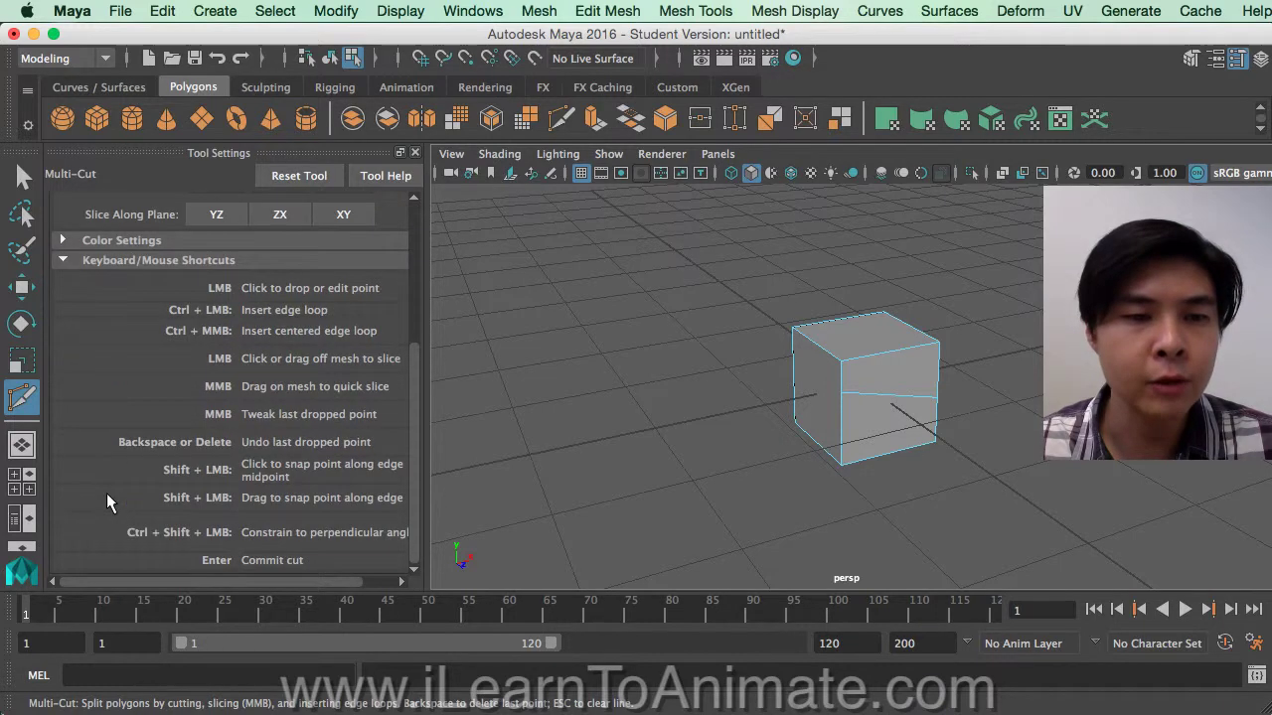
scroll(107, 497, "up", 5)
left_click(61, 497)
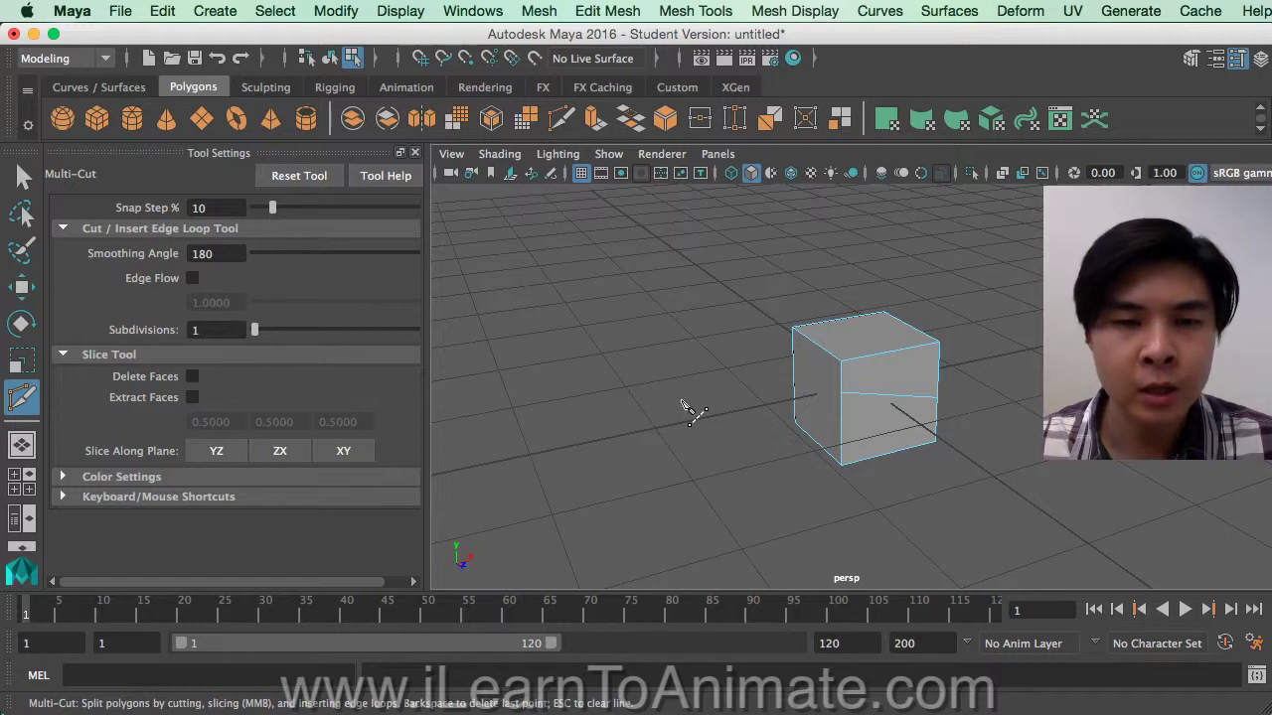
left_click_drag(681, 402, 846, 386, "alt")
middle_click_drag(846, 385, 915, 358, "alt")
scroll(712, 382, "up", 3)
scroll(711, 381, "up", 3)
mouse_move(765, 374)
left_mouse_down("alt")
mouse_move(826, 370)
mouse_move(753, 381)
left_mouse_up("alt")
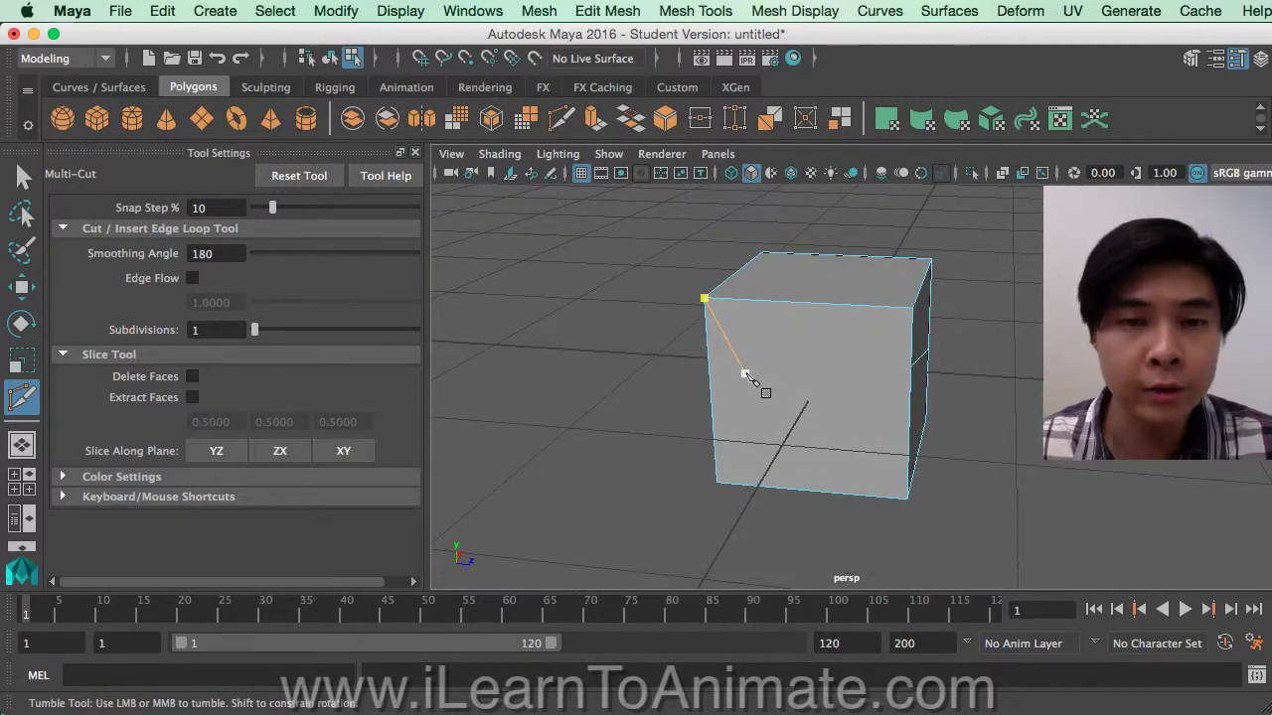
key("Escape")
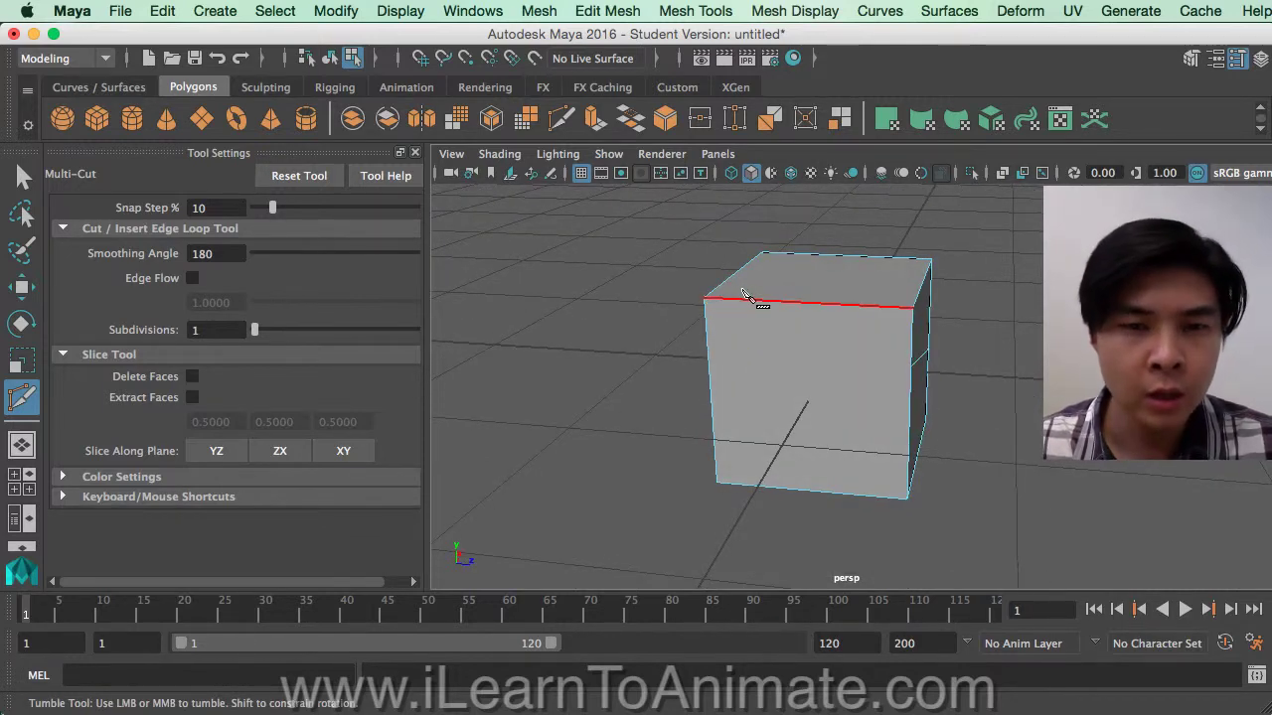
left_click_drag(733, 341, 760, 346, "alt")
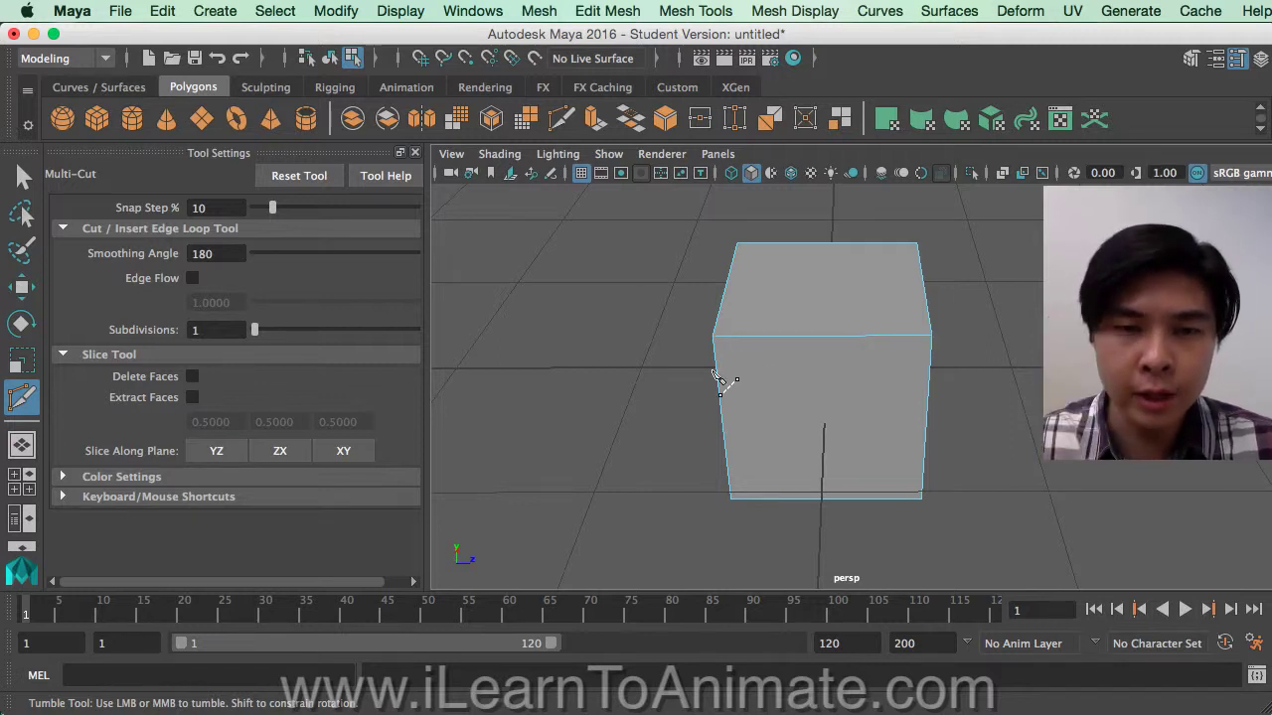
left_click(713, 337)
key("Escape")
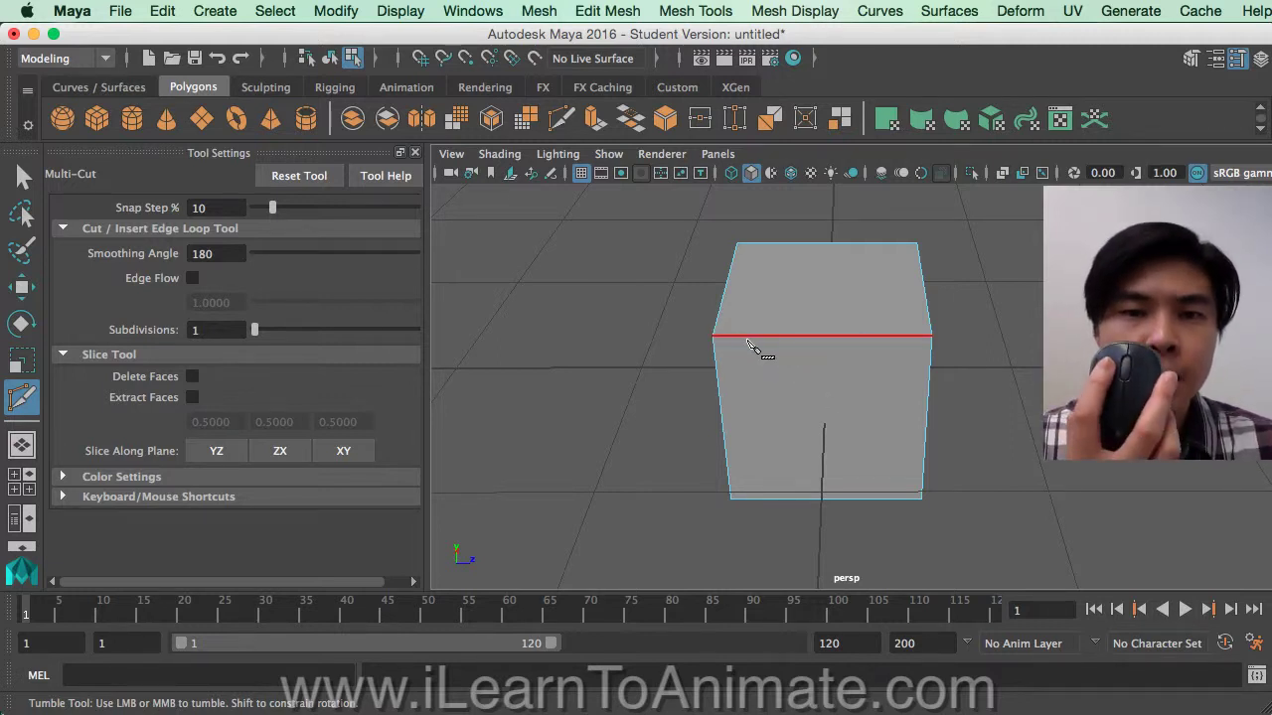
- Cut a slanted edge across an uncut side face of the cube, from its top edge to about 31% along its bottom edge
left_click_drag(748, 341, 868, 343)
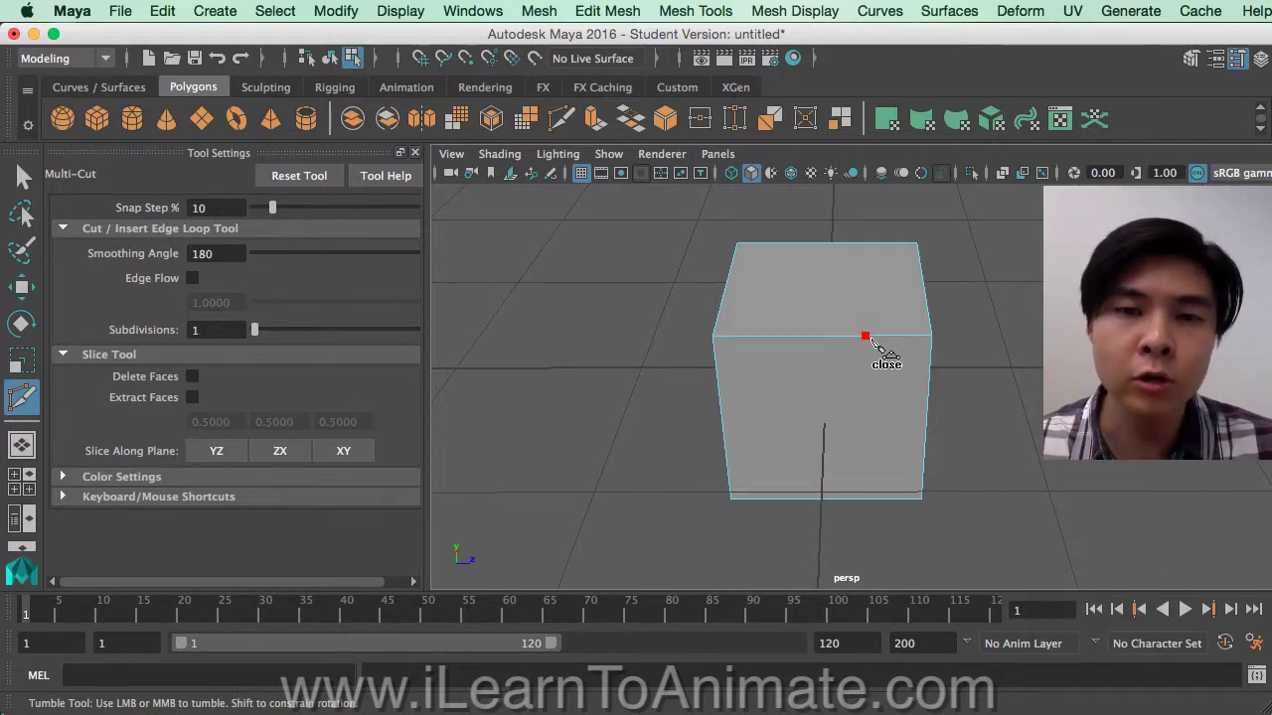
left_click(863, 335)
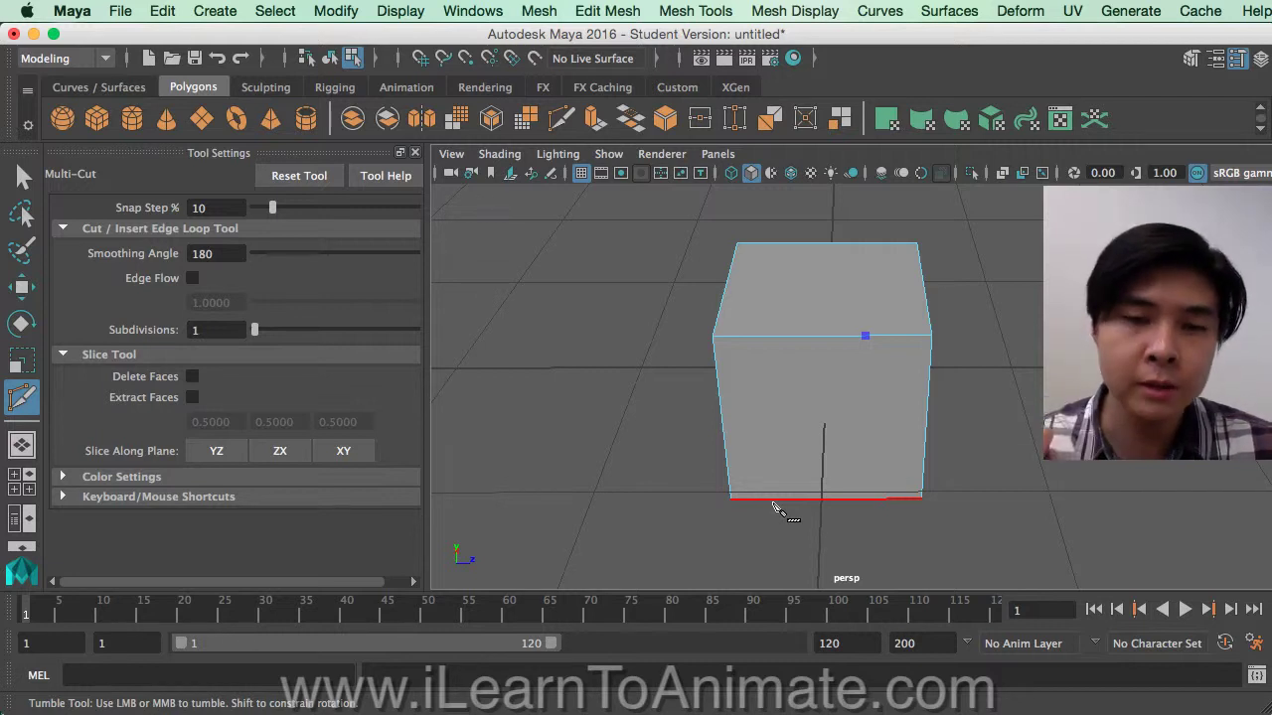
mouse_move(778, 509)
left_mouse_down()
mouse_move(766, 504)
mouse_move(792, 508)
left_mouse_up()
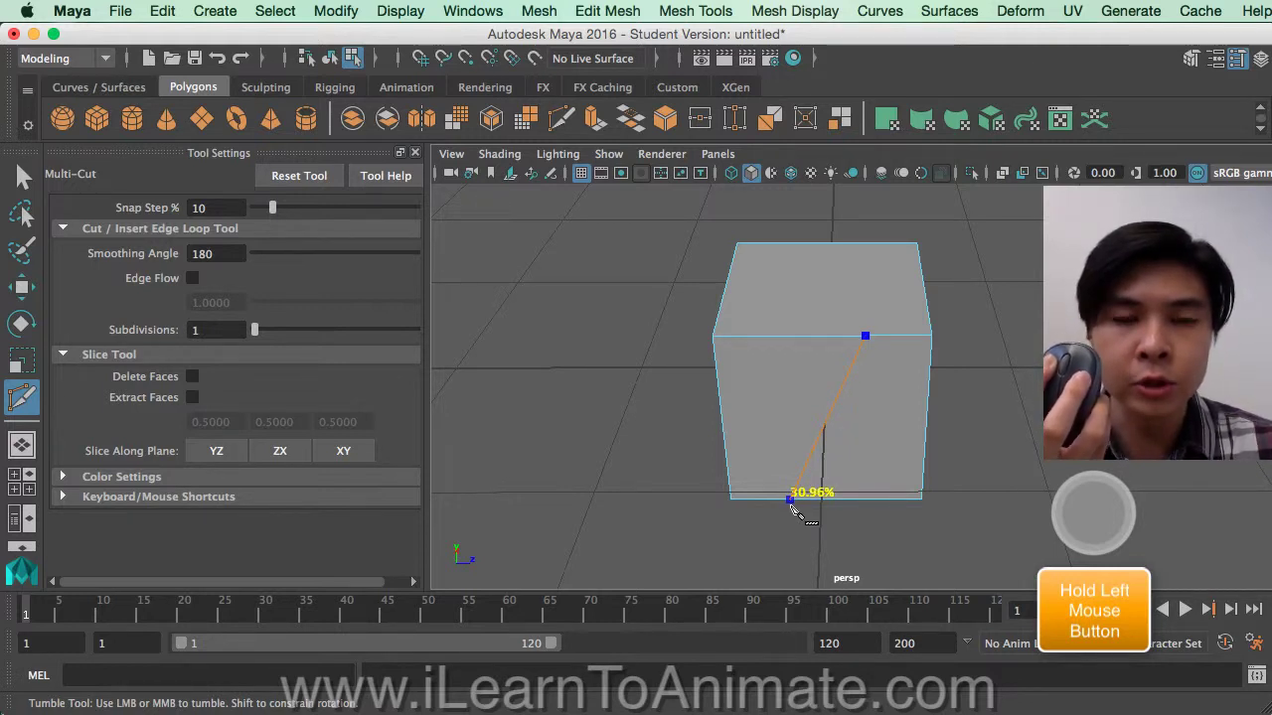
left_click_drag(792, 508, 885, 510)
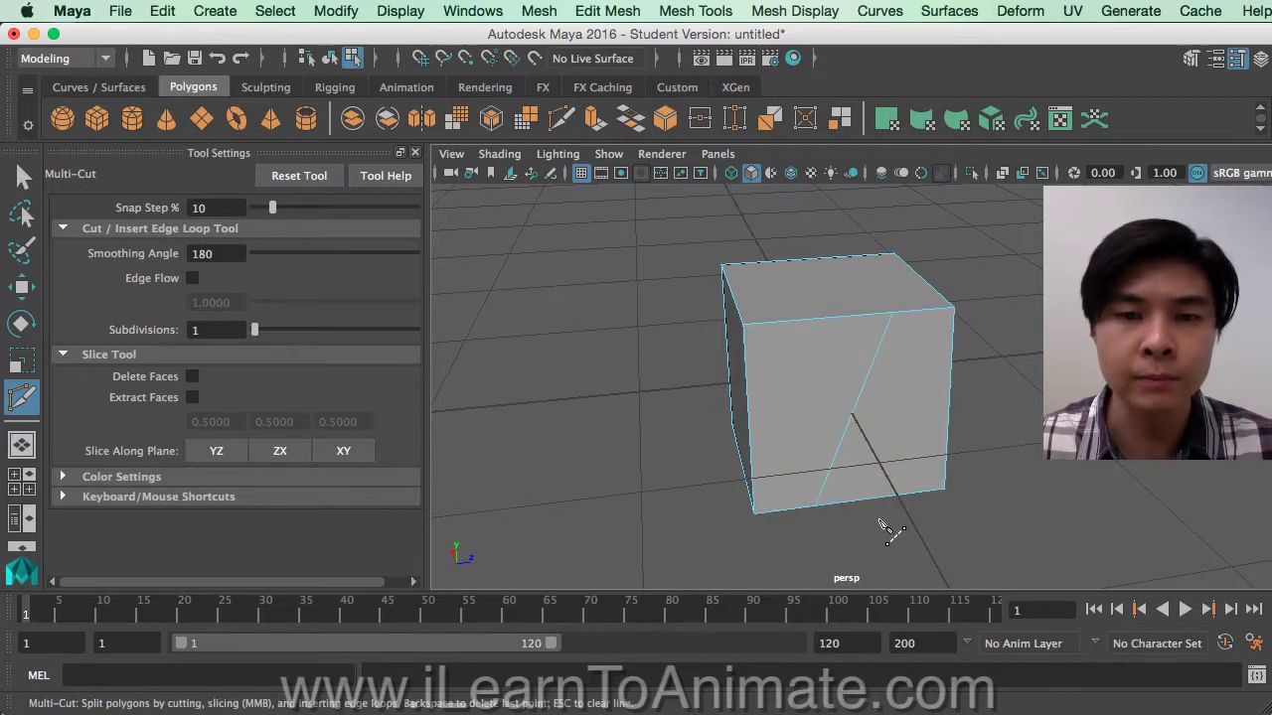
left_click_drag(841, 506, 943, 505, "alt")
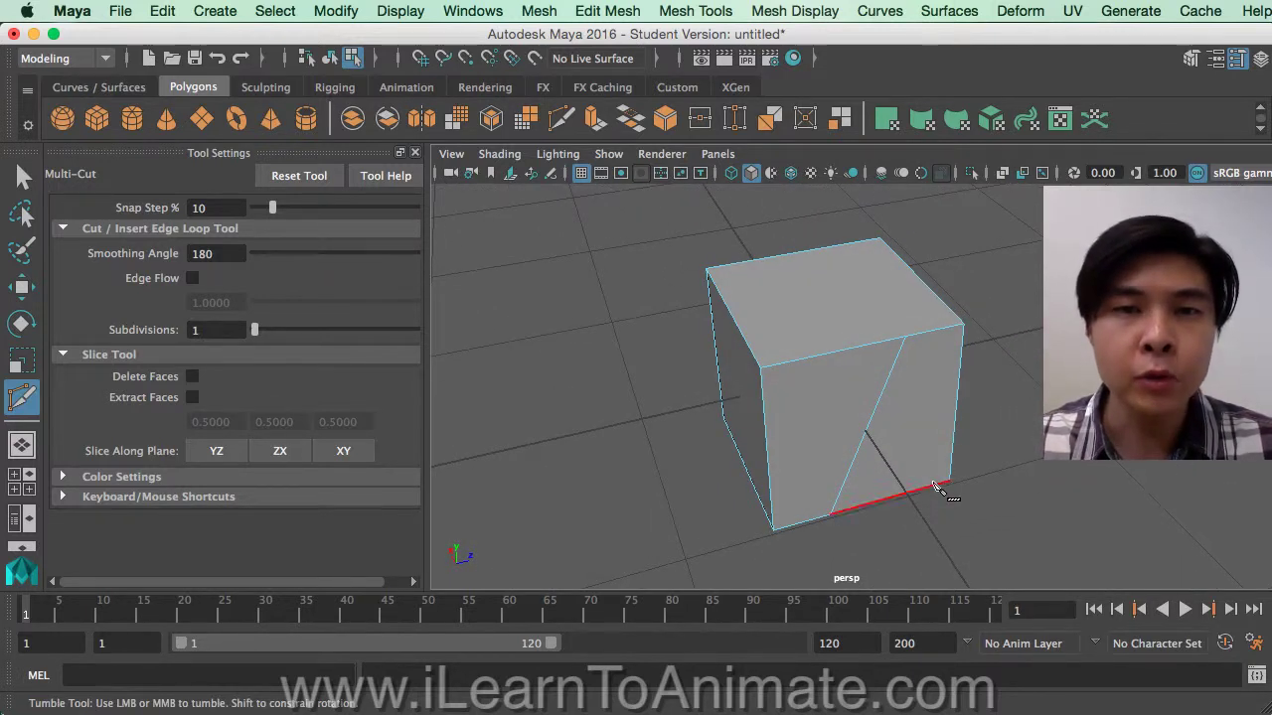
- Cut an edge across the cube's top face, from the midpoint of the longer edge segment beside the slanted cut to the opposite edge's midpoint
left_click_drag(940, 474, 865, 488, "alt")
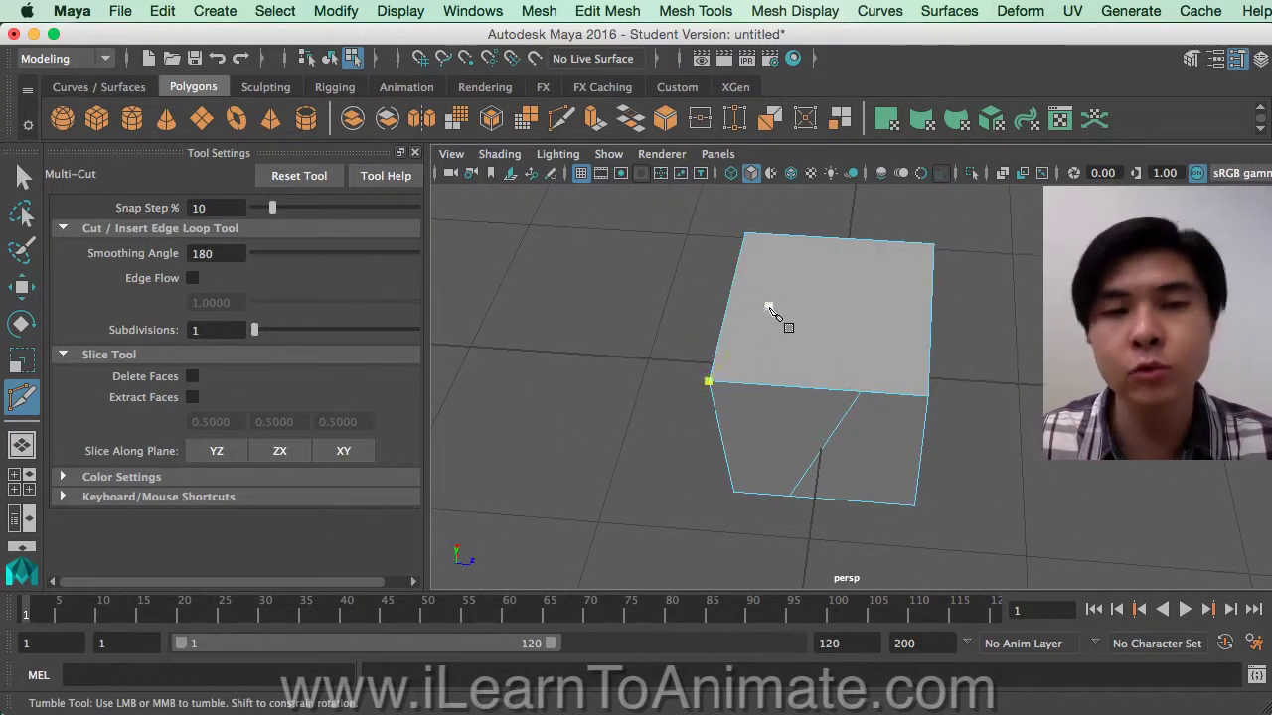
middle_click_drag(818, 289, 789, 332, "alt")
scroll(796, 338, "up", 3)
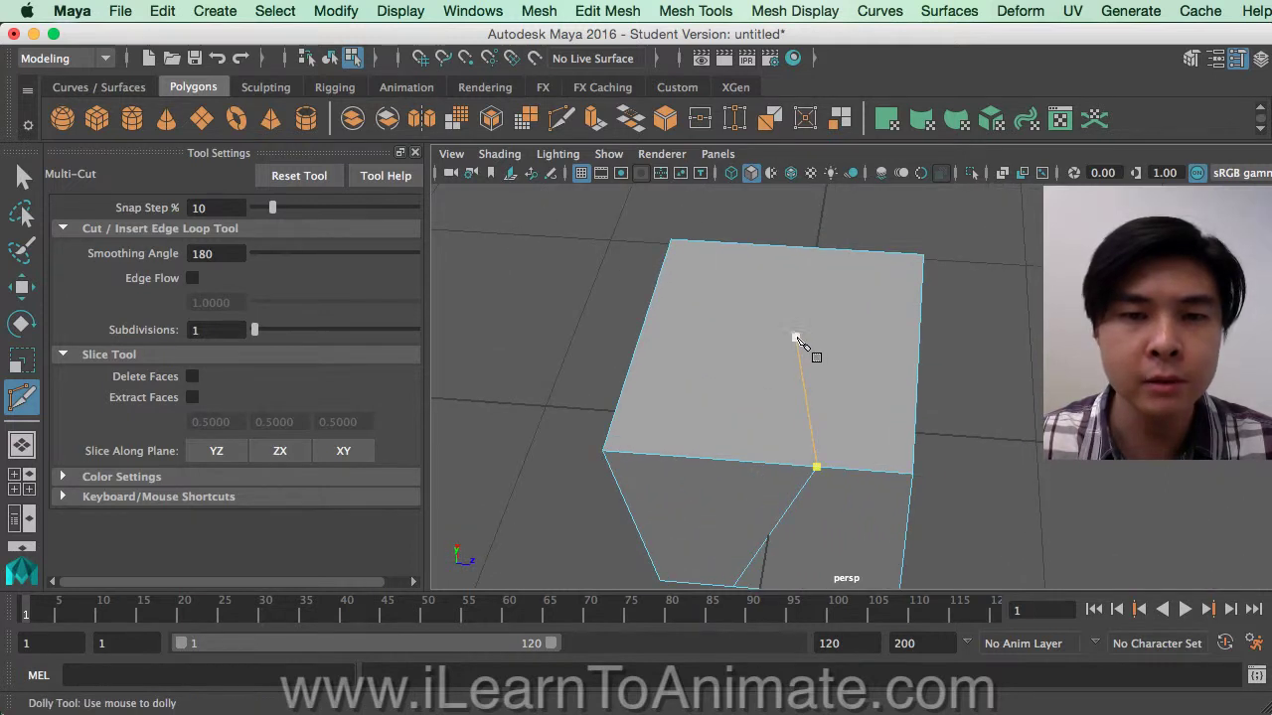
key("Escape")
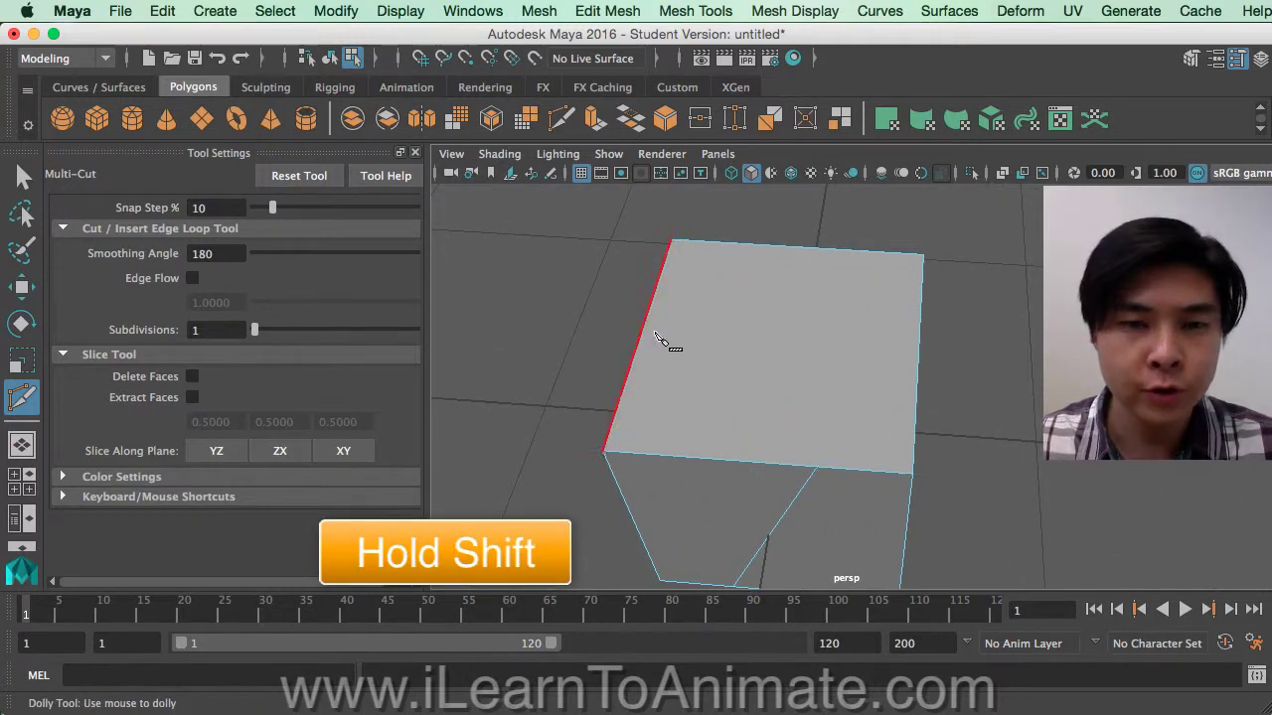
key("shift")
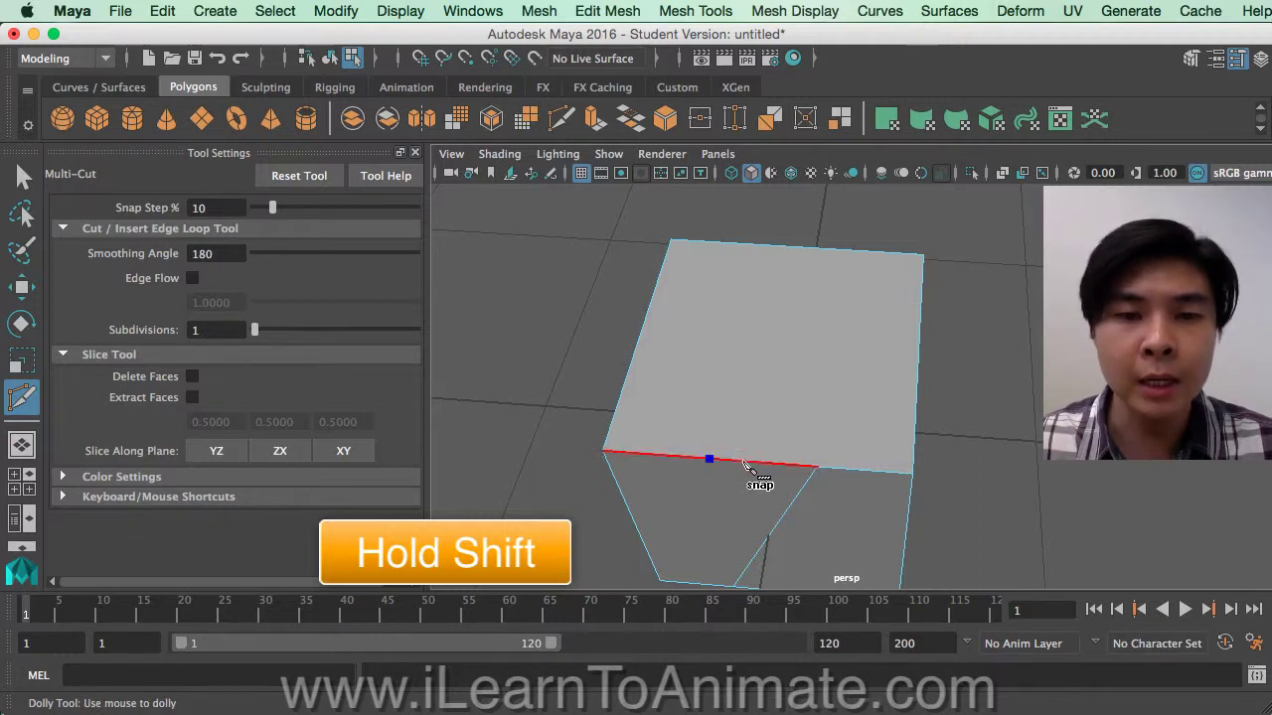
left_click(710, 459, "shift")
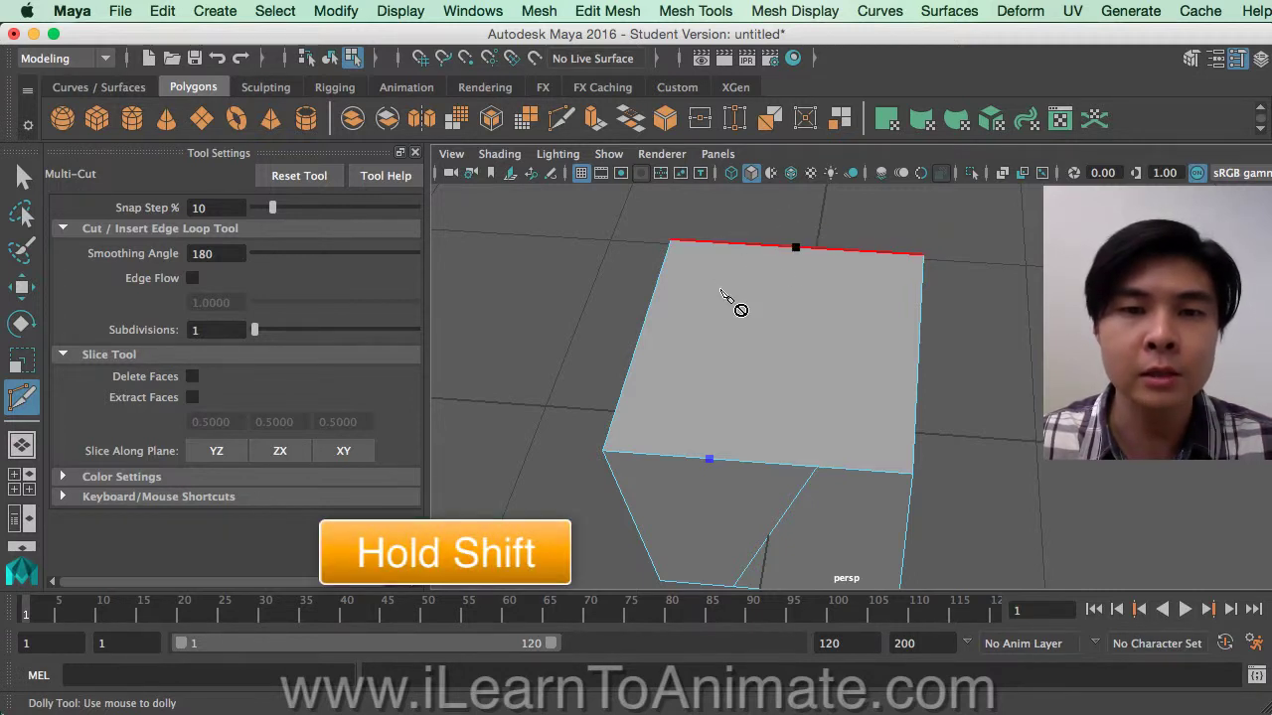
left_click(781, 258, "shift")
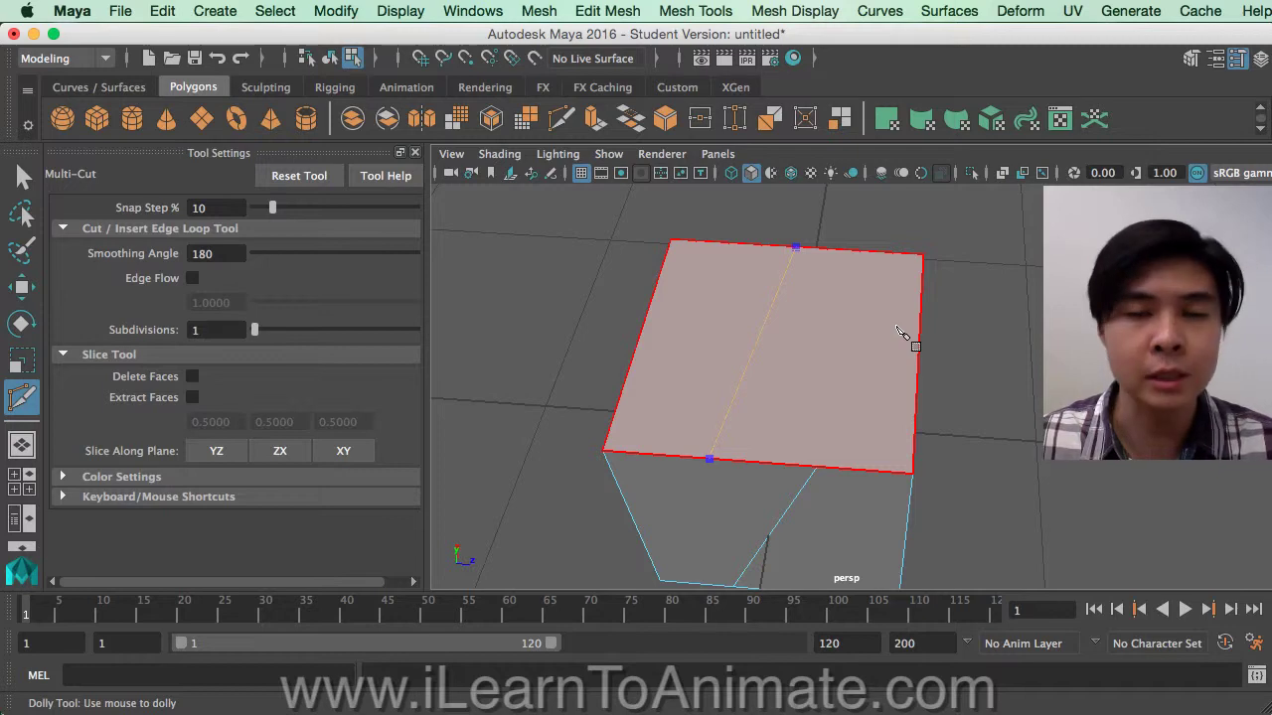
key("Return")
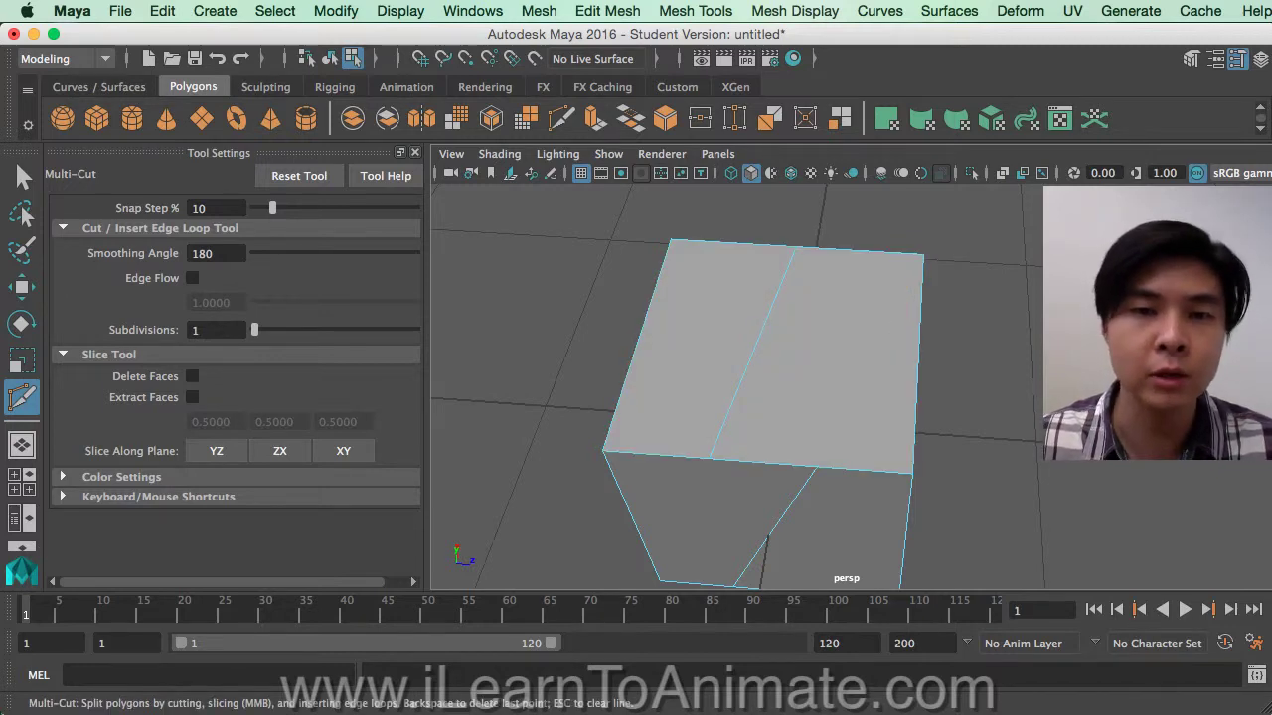
left_click_drag(902, 374, 948, 334, "alt")
scroll(942, 326, "down", 3)
left_click(933, 321)
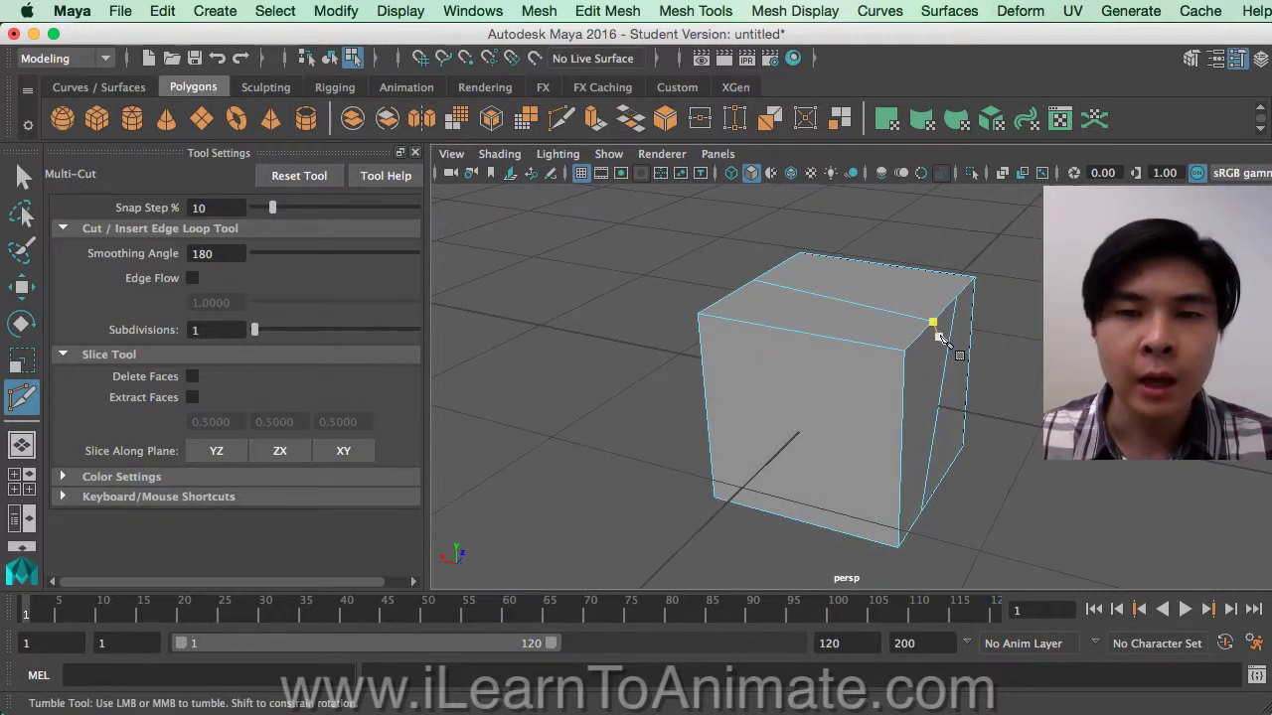
key("BackSpace")
left_click(699, 314)
key("BackSpace")
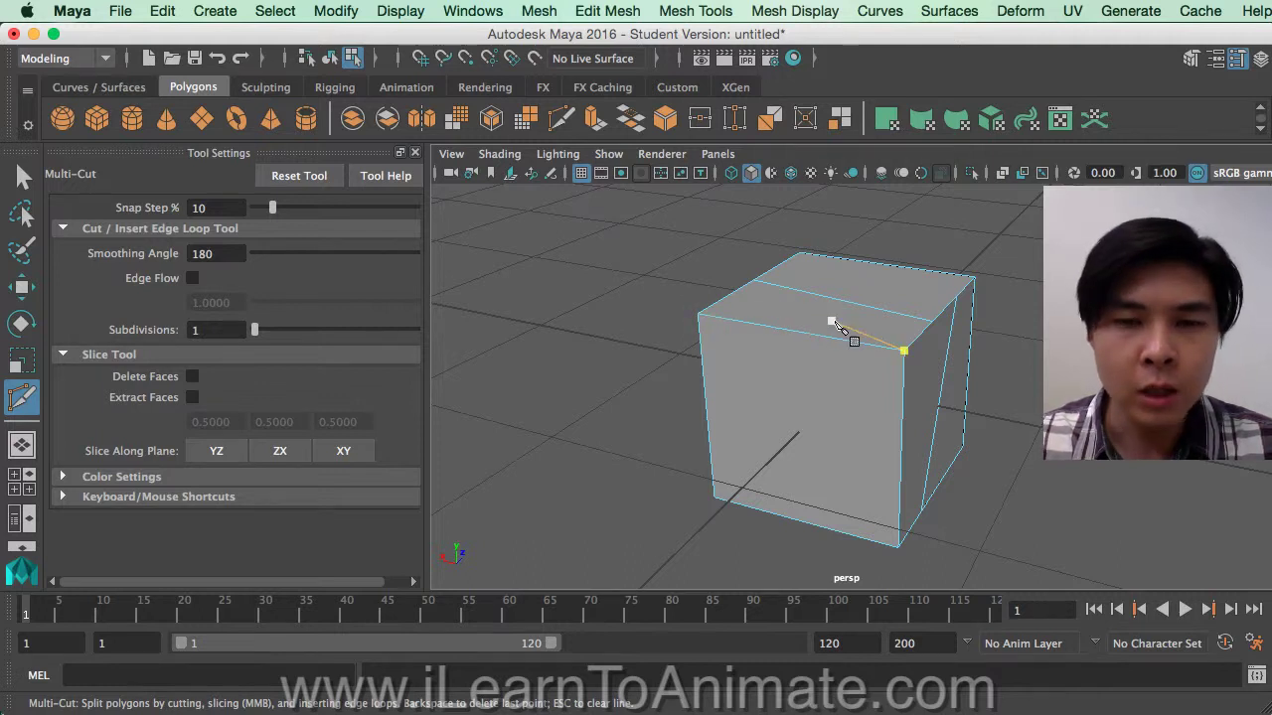
left_click_drag(838, 318, 712, 330, "alt")
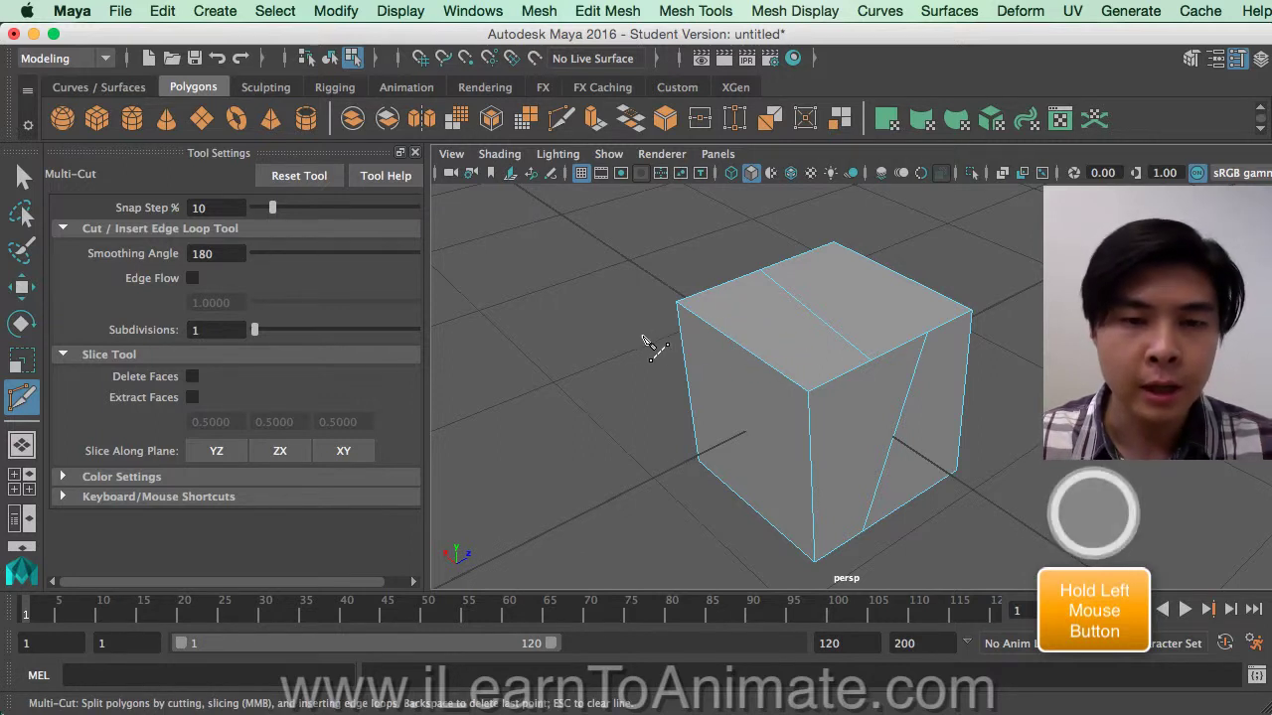
key("ctrl+z")
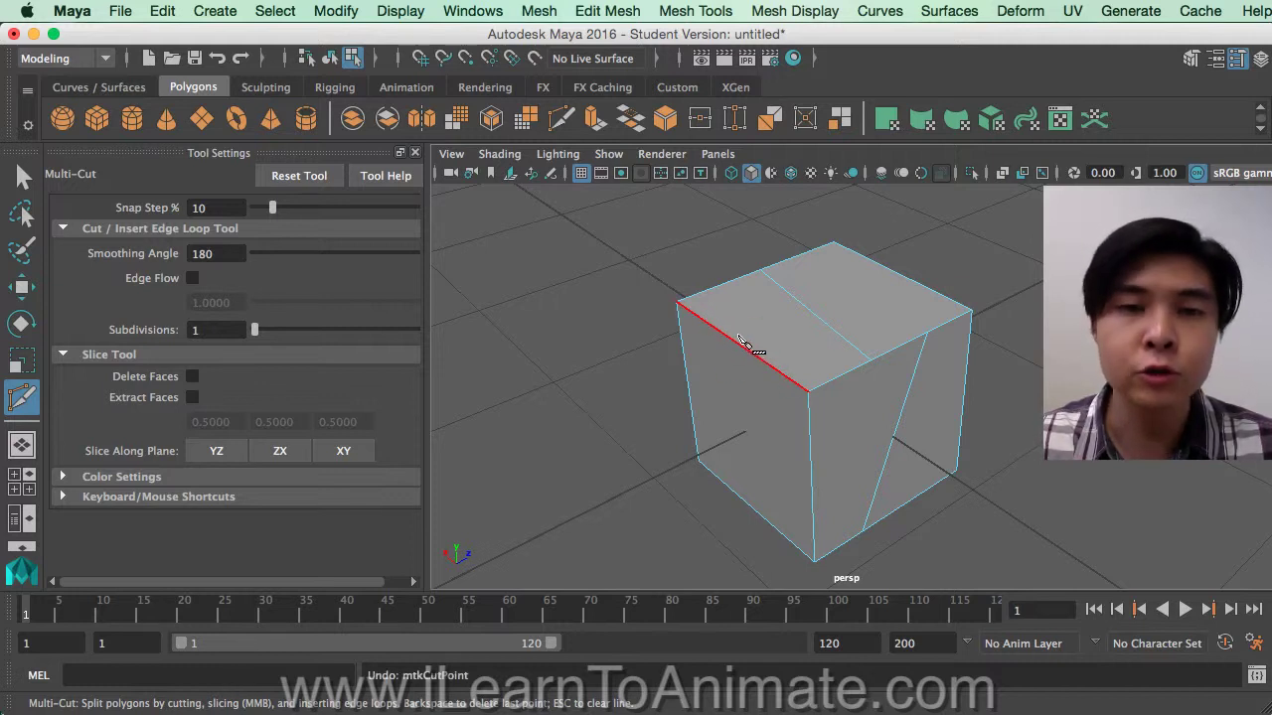
- Set the Snap Step to 10% and drop a snapped cut point at 20% along the top edge of the uncut side face
key("shift")
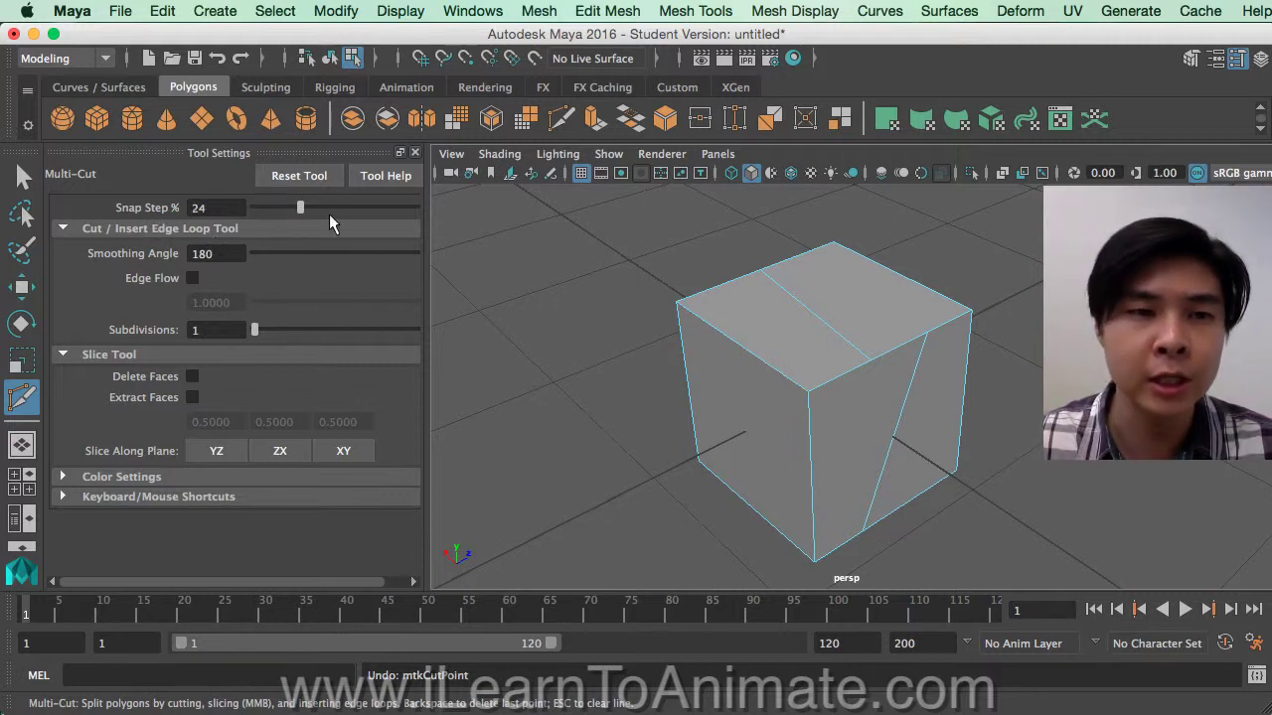
left_click_drag(276, 207, 271, 207)
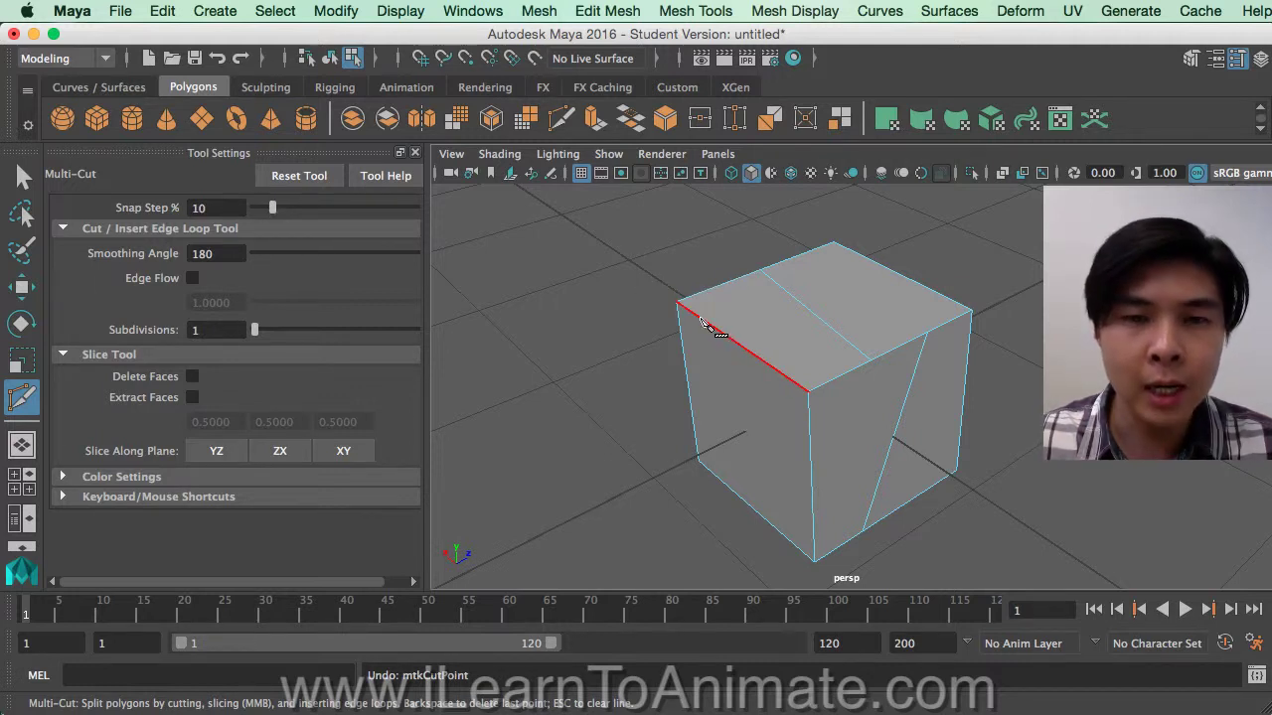
left_click_drag(701, 323, 780, 386)
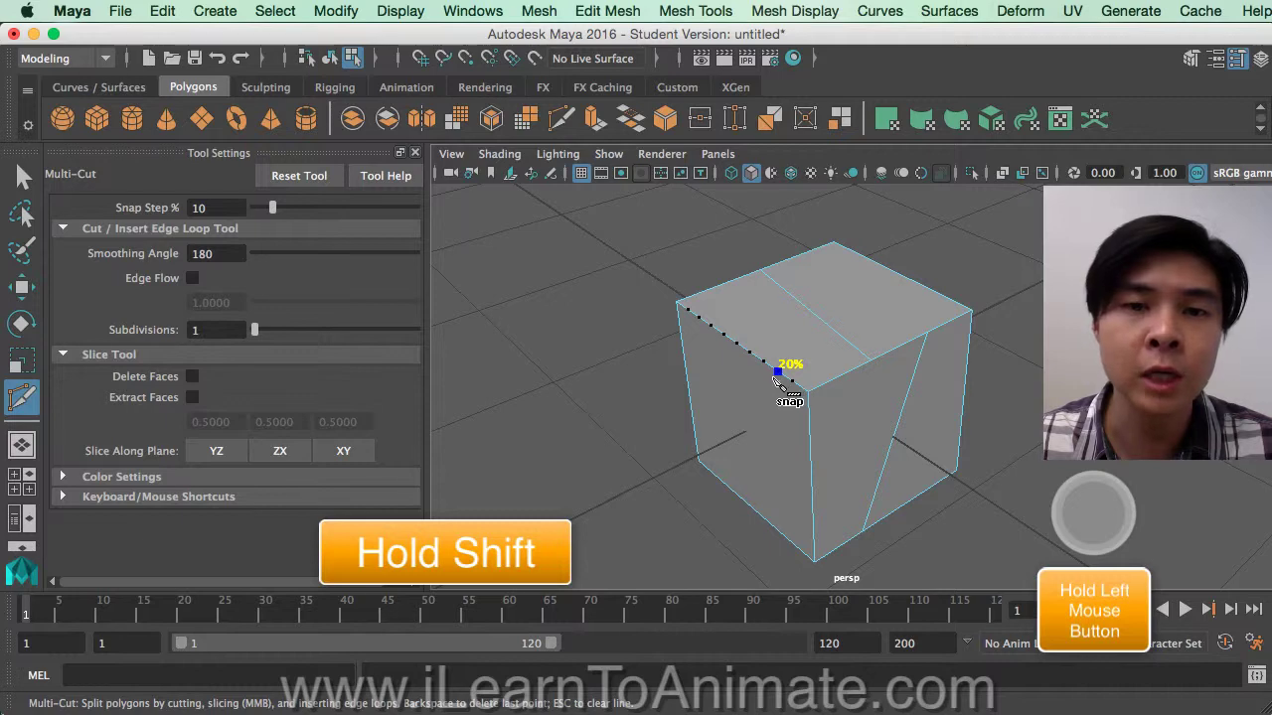
left_click_drag(775, 380, 787, 384, "shift")
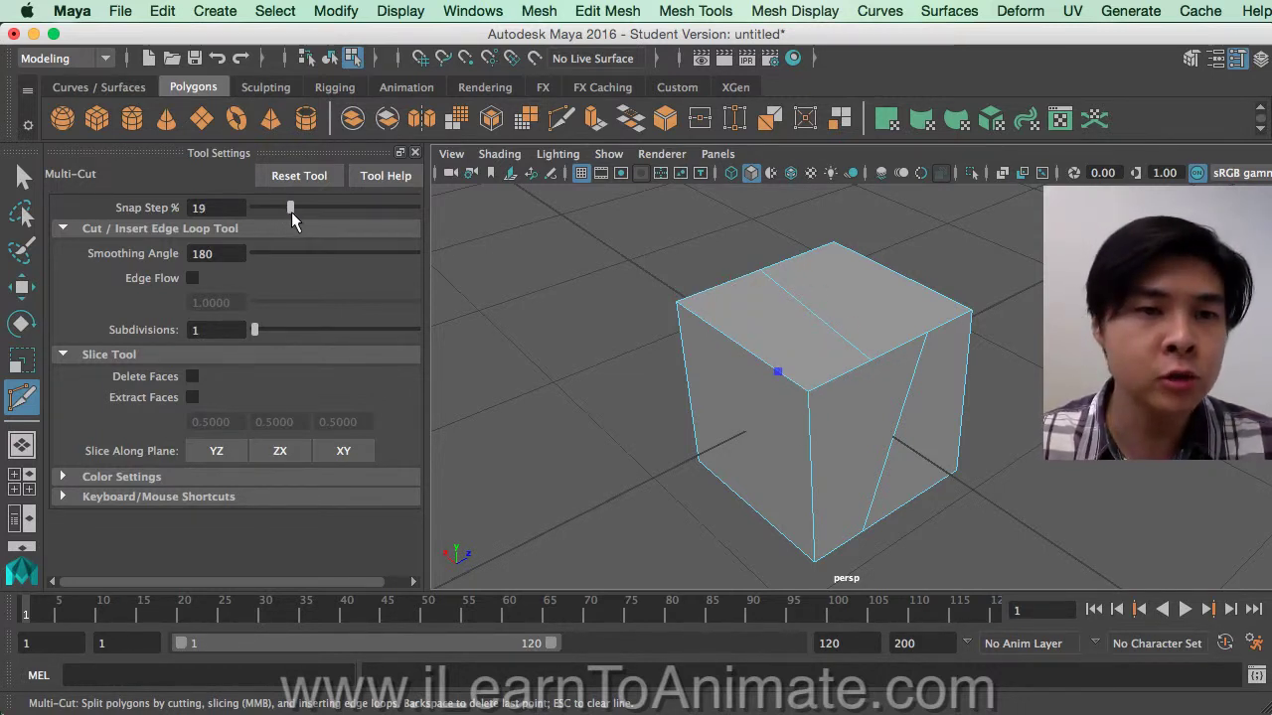
- Set the Snap Step to 25% and complete the slanted cut from that point to a snapped point on the face's bottom edge
left_click_drag(292, 206, 301, 209)
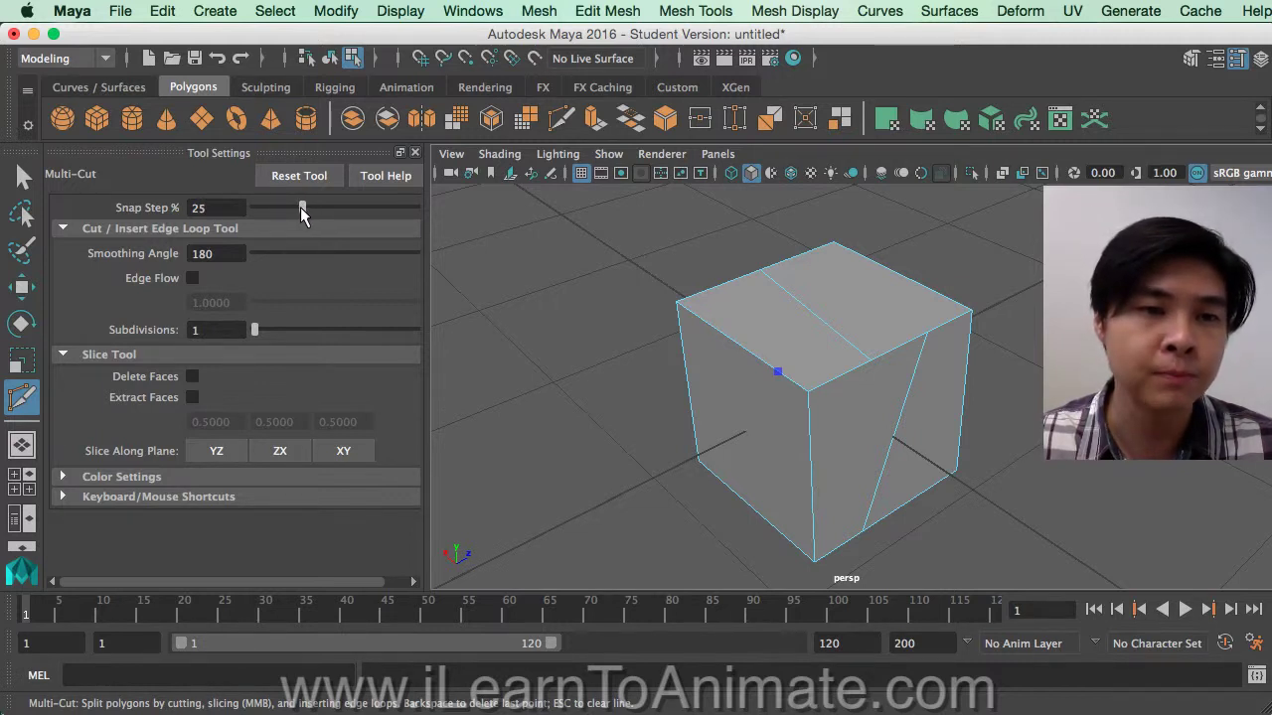
left_click_drag(809, 446, 820, 376, "alt")
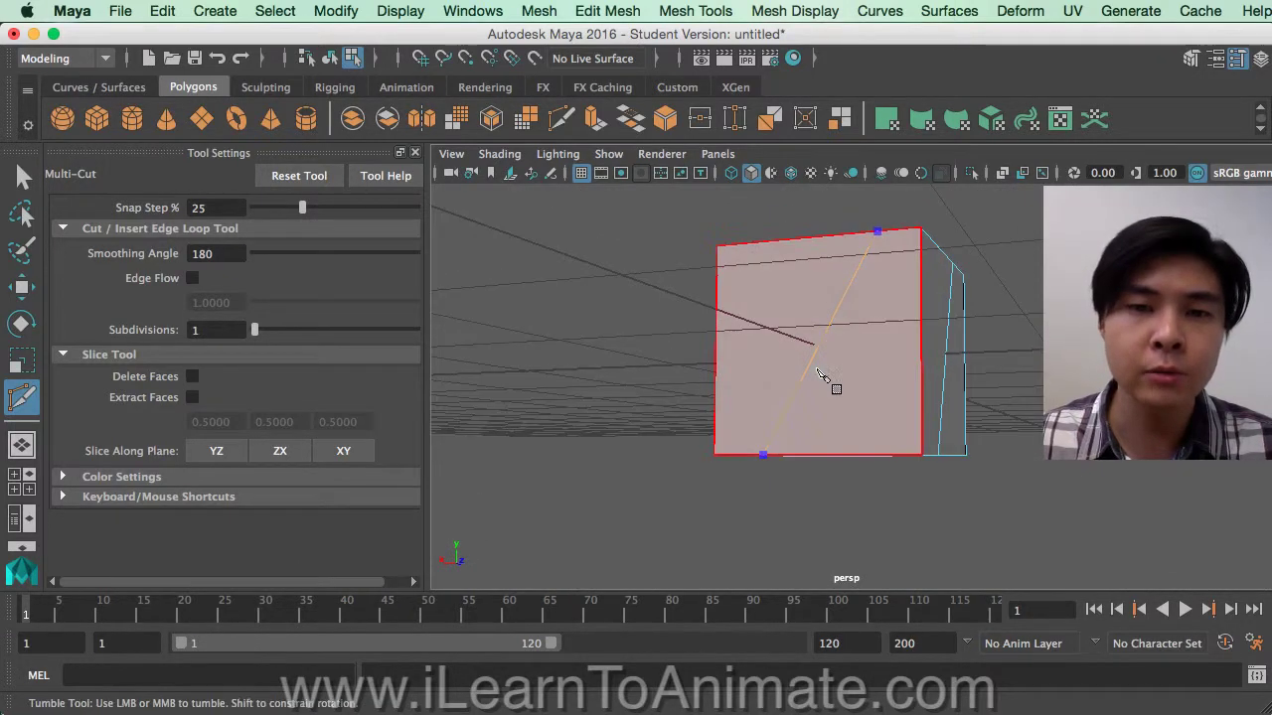
key("Return")
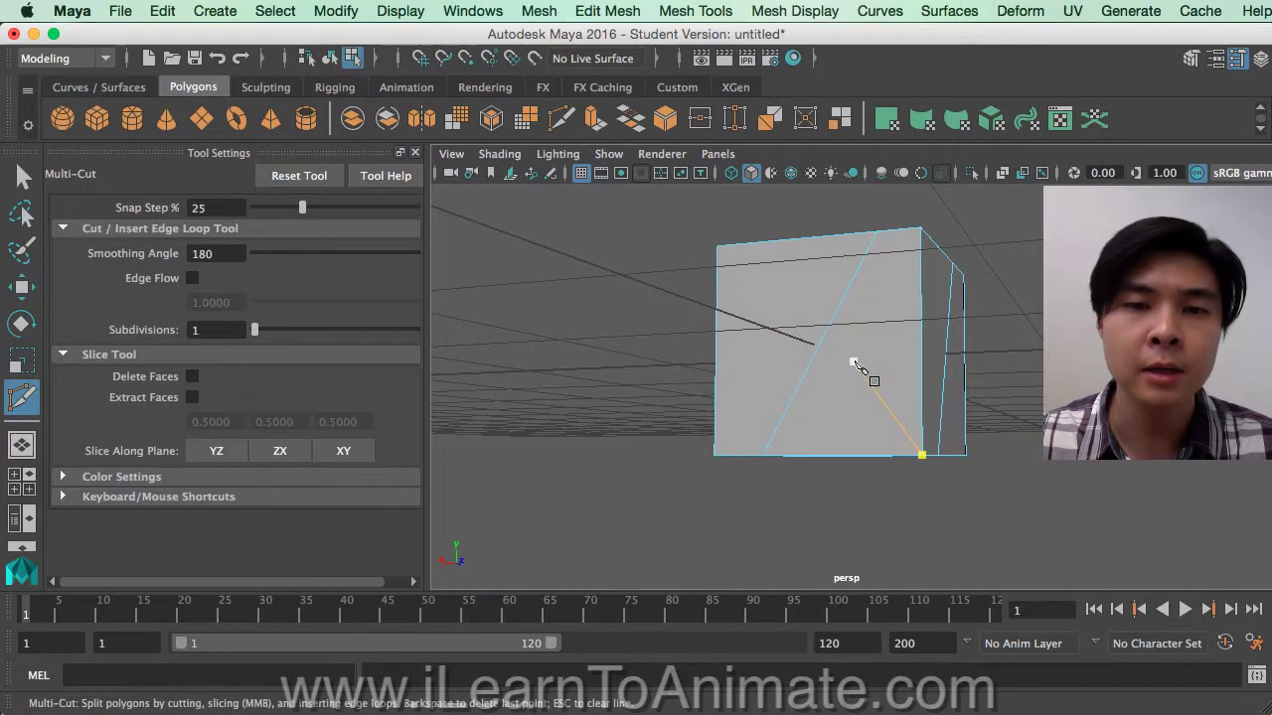
left_click_drag(951, 420, 896, 393, "alt")
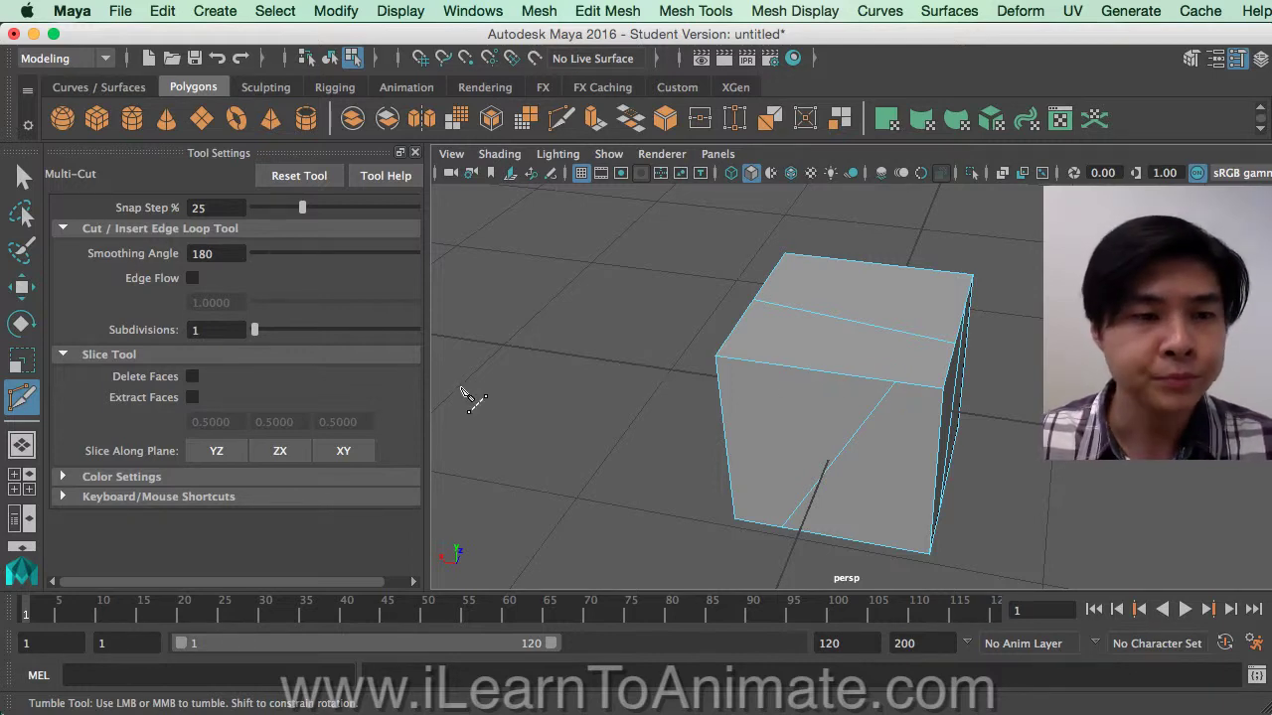
mouse_move(711, 409)
left_mouse_down("alt")
mouse_move(824, 397)
mouse_move(732, 377)
mouse_move(718, 395)
left_mouse_up("alt")
left_click(882, 306)
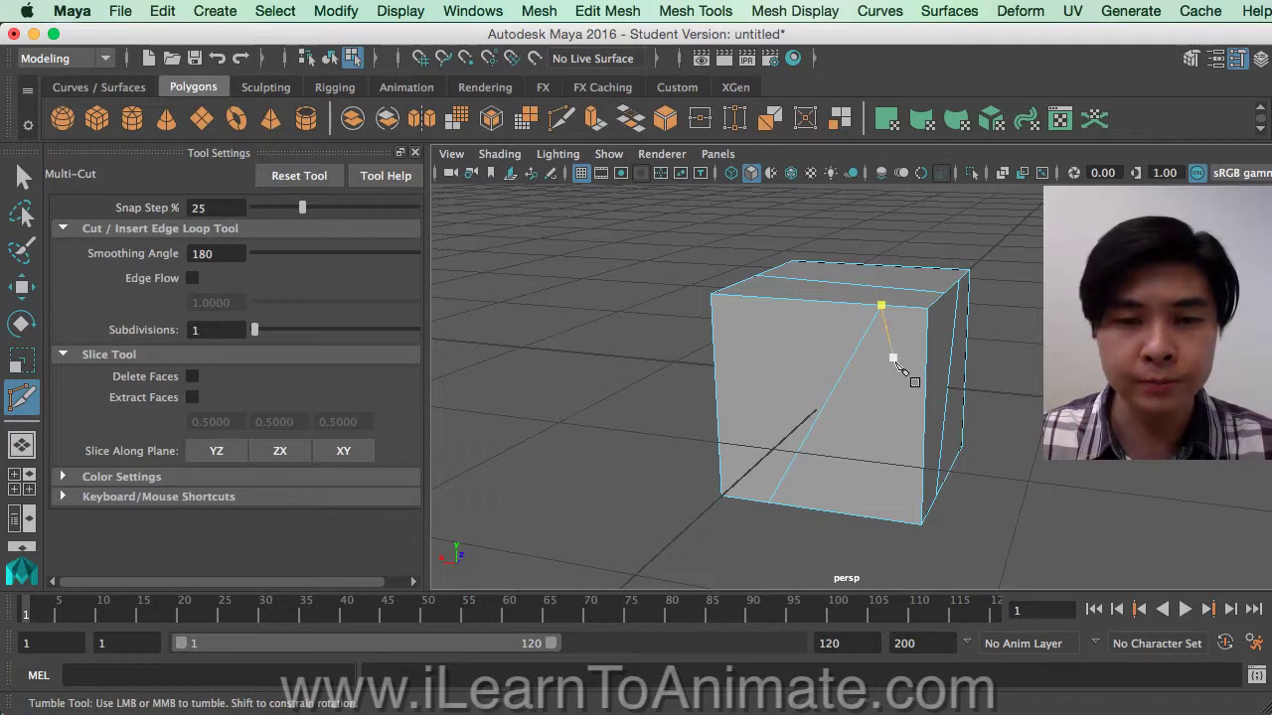
left_click_drag(903, 376, 800, 421, "alt")
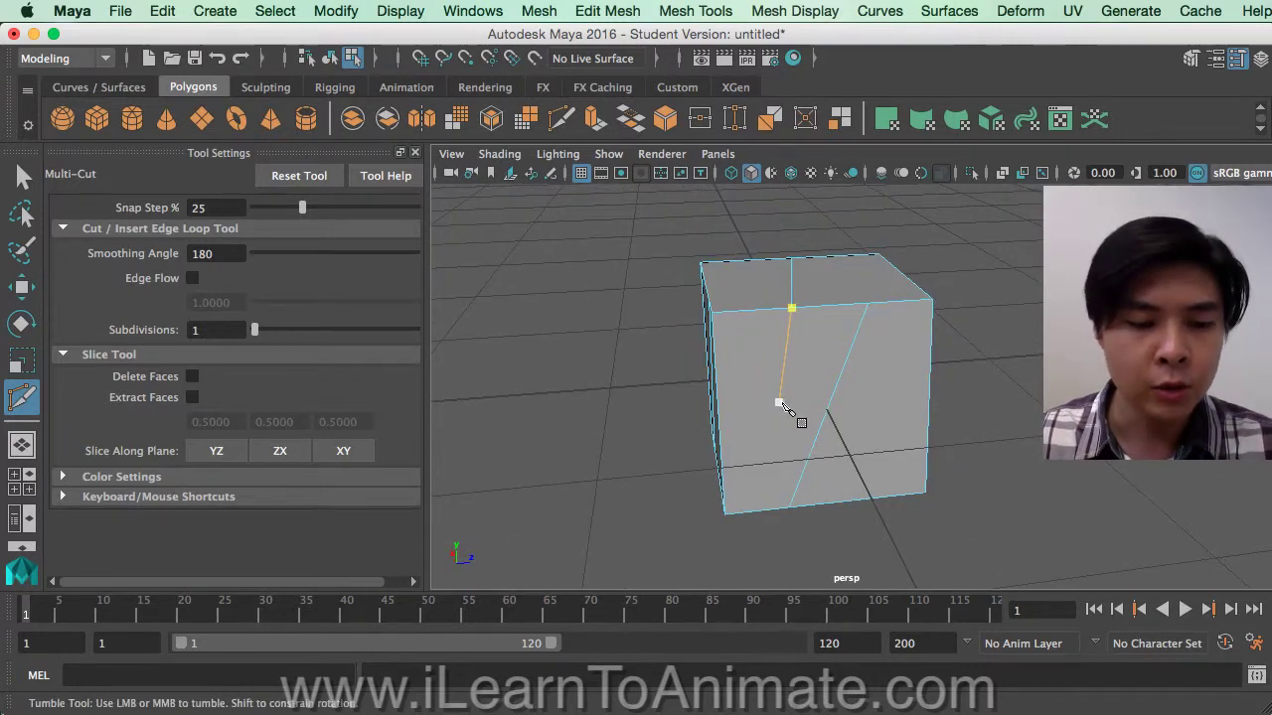
key("Escape")
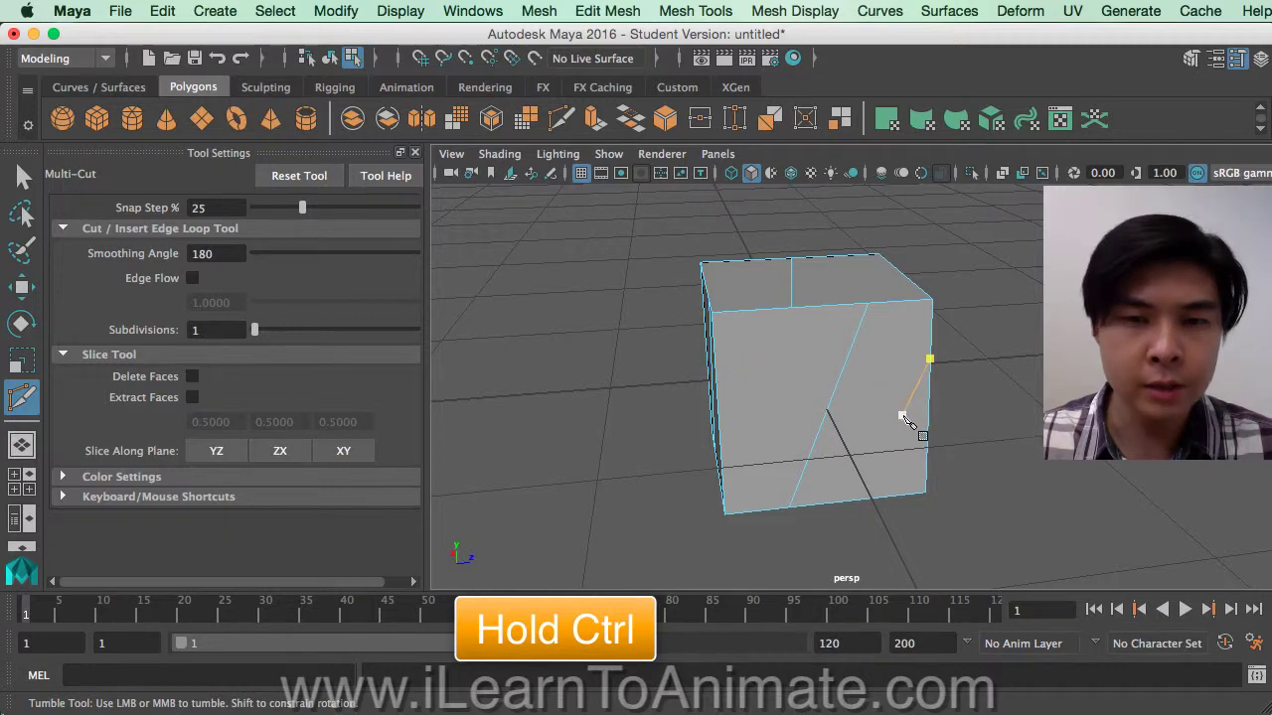
- Insert two vertical edge loops across a side face that carries one half of the V-shaped cut
left_click_drag(908, 421, 832, 446, "alt")
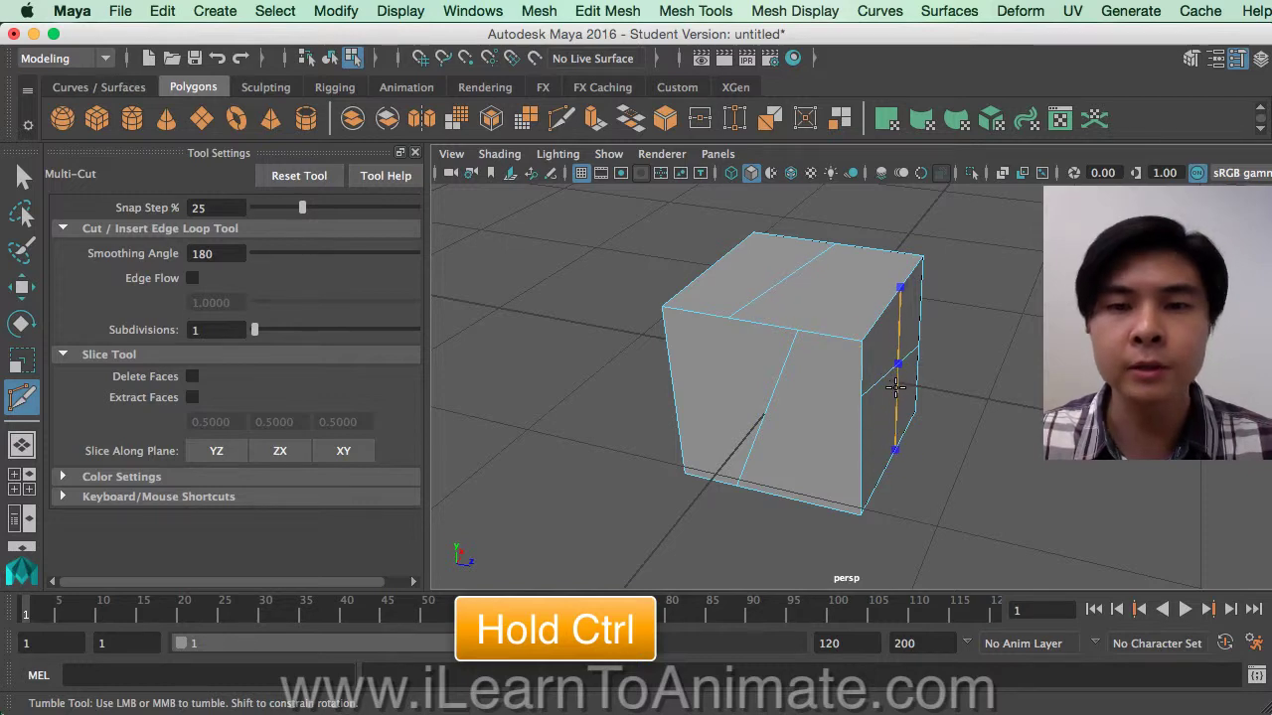
left_click_drag(945, 404, 824, 397, "alt")
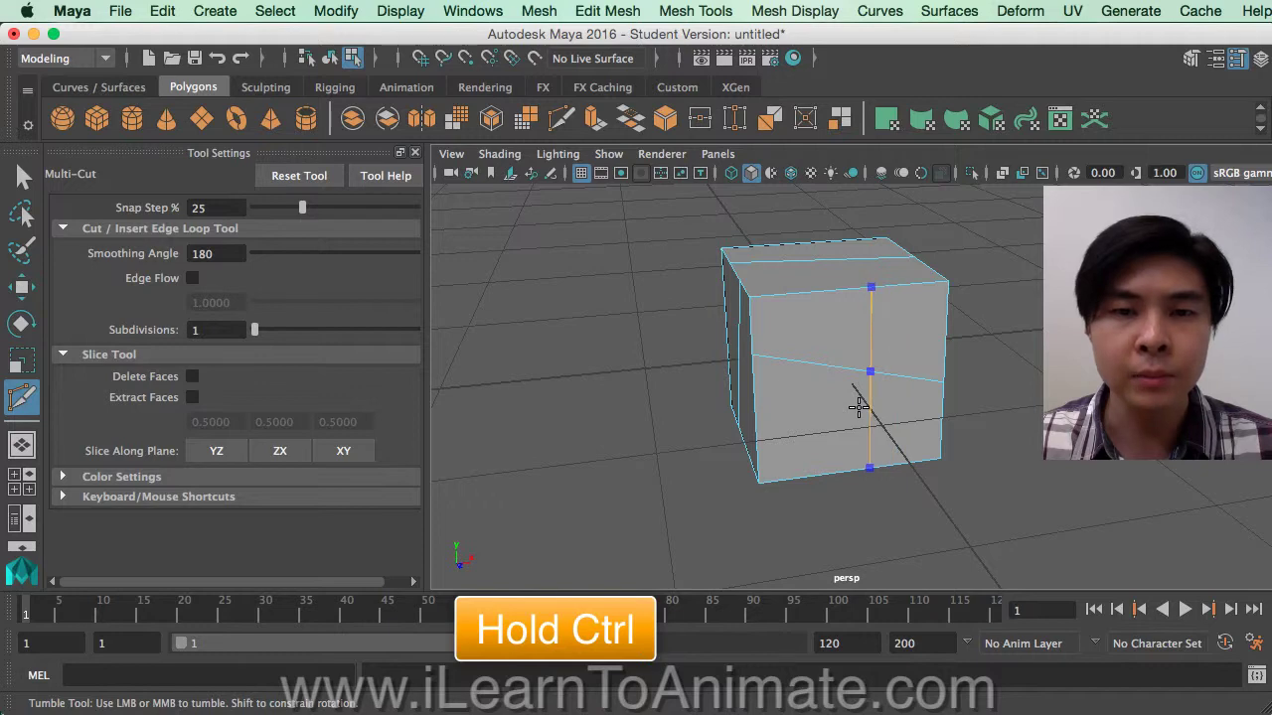
left_click_drag(886, 421, 833, 388, "alt")
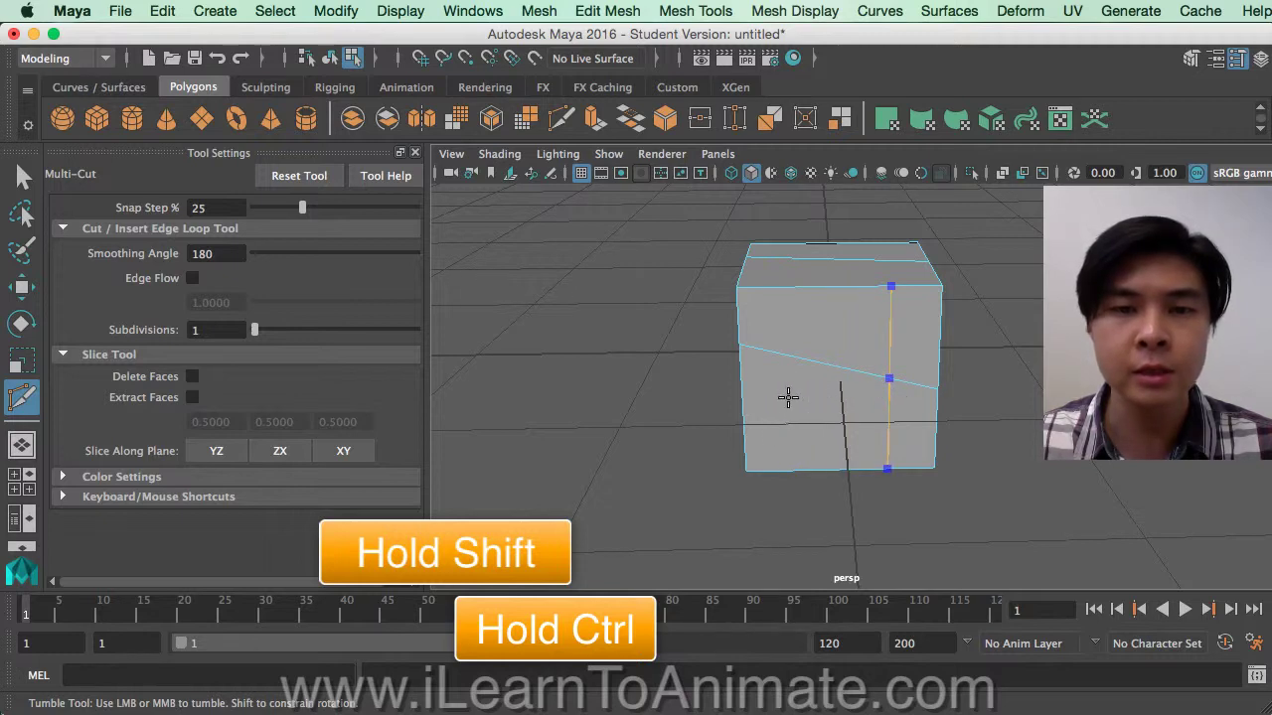
left_click(820, 393, "ctrl")
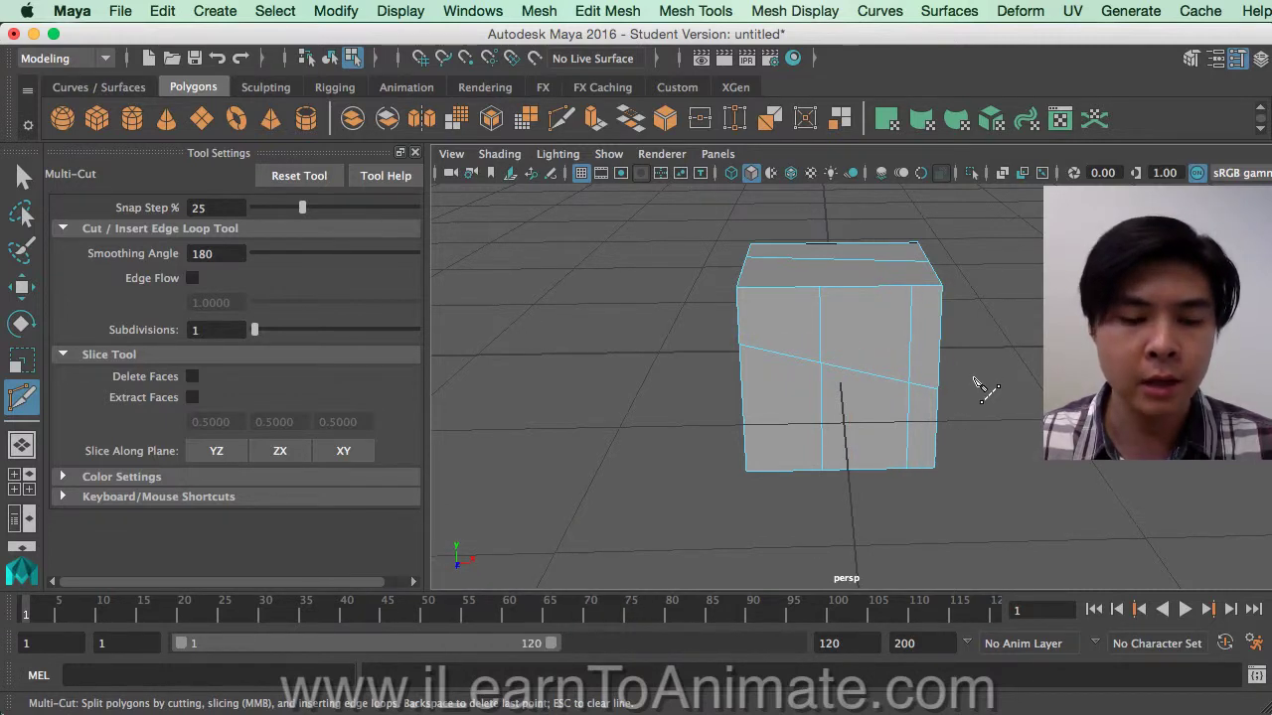
left_click_drag(980, 389, 557, 336, "alt")
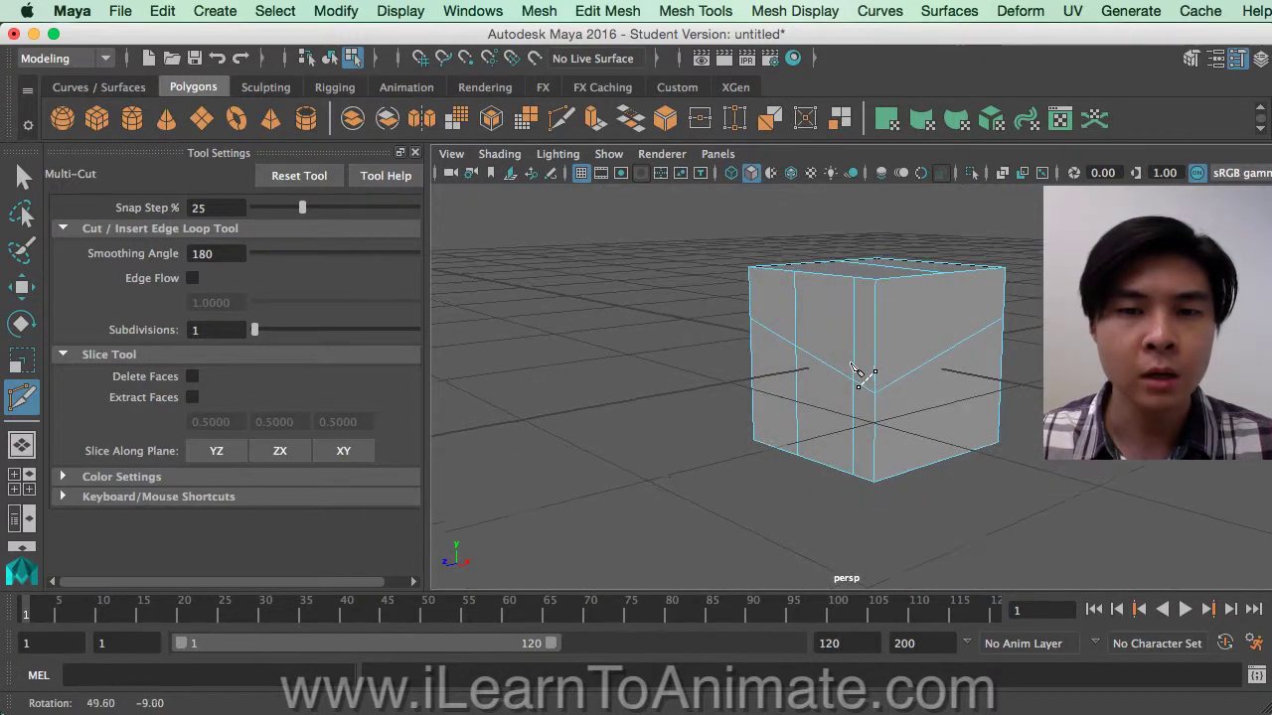
- Expand the Keyboard/Mouse Shortcuts section and examine its edge loop, slicing and snapping entries
left_click(232, 498)
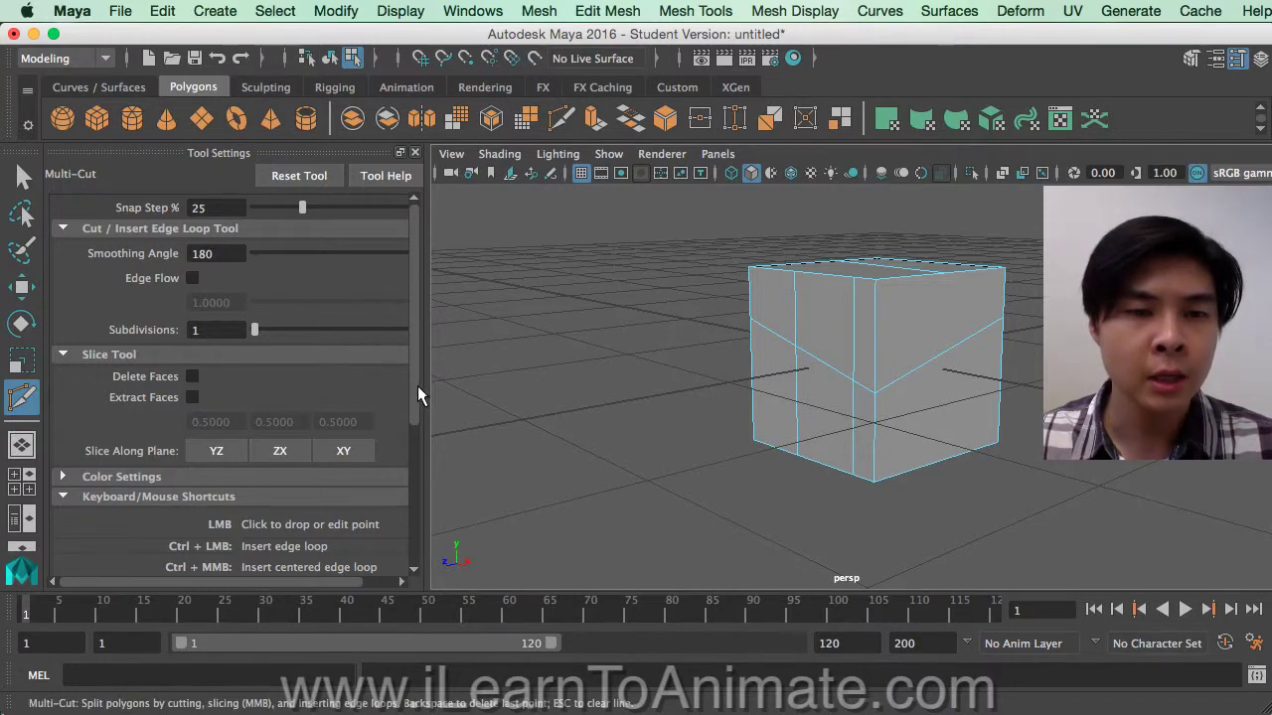
left_click_drag(418, 385, 415, 532)
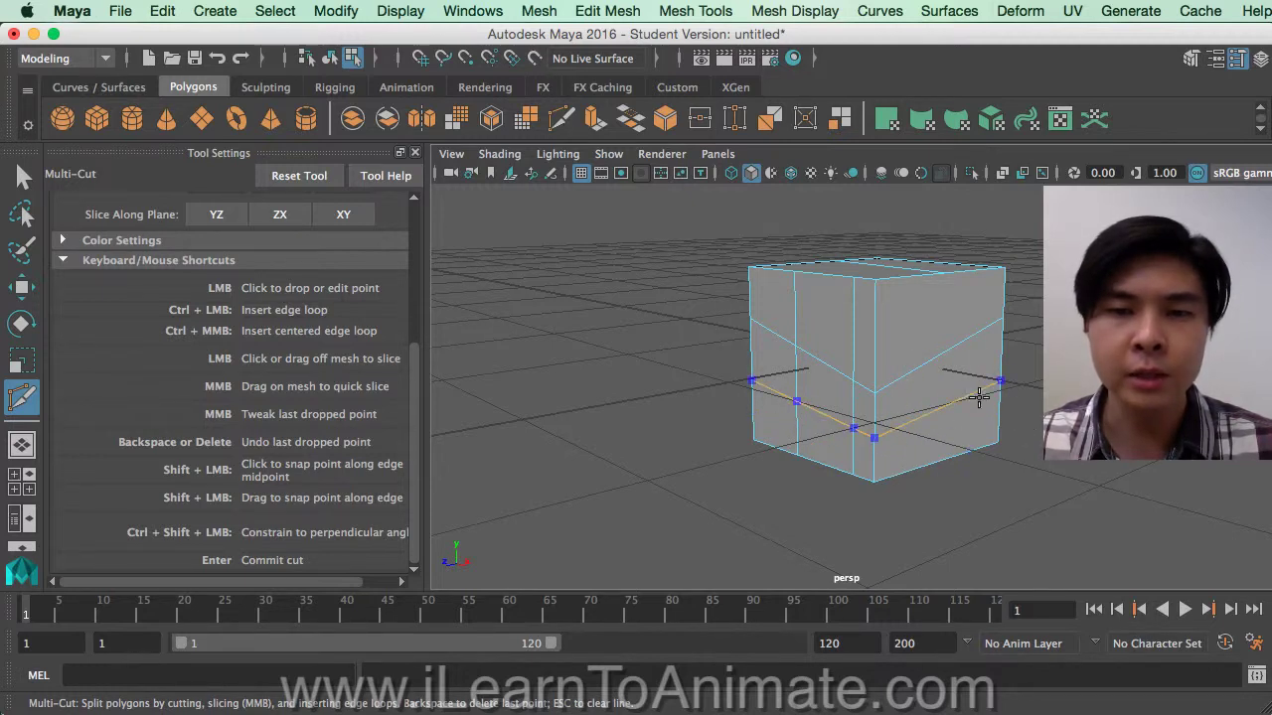
left_click_drag(1015, 431, 860, 461, "alt")
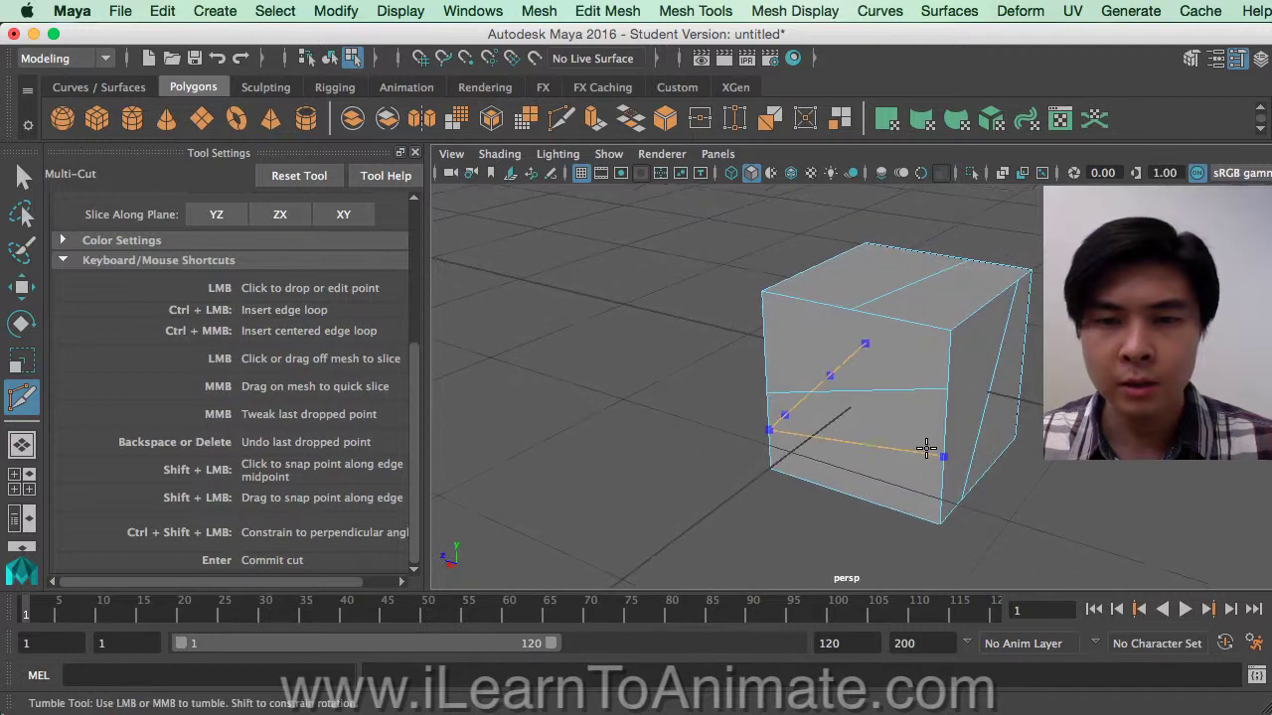
key("BackSpace")
key("BackSpace")
key("BackSpace")
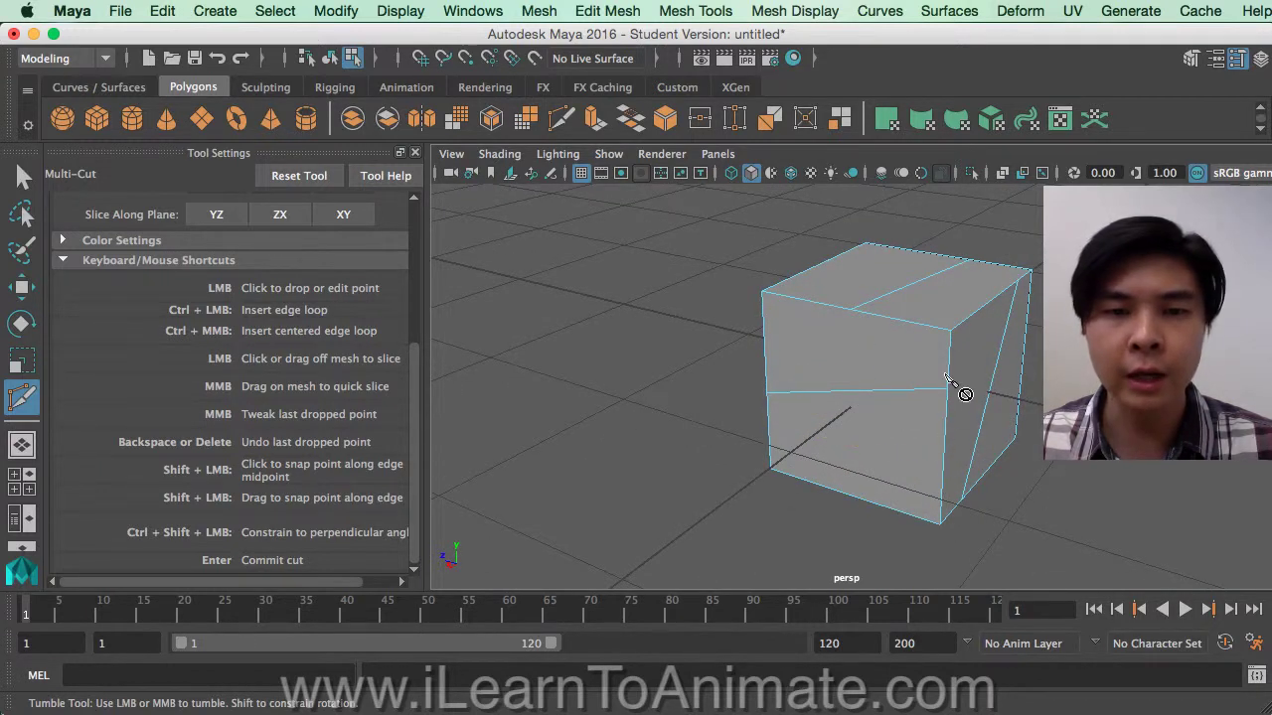
left_click(861, 391, "shift")
left_click(860, 499, "shift")
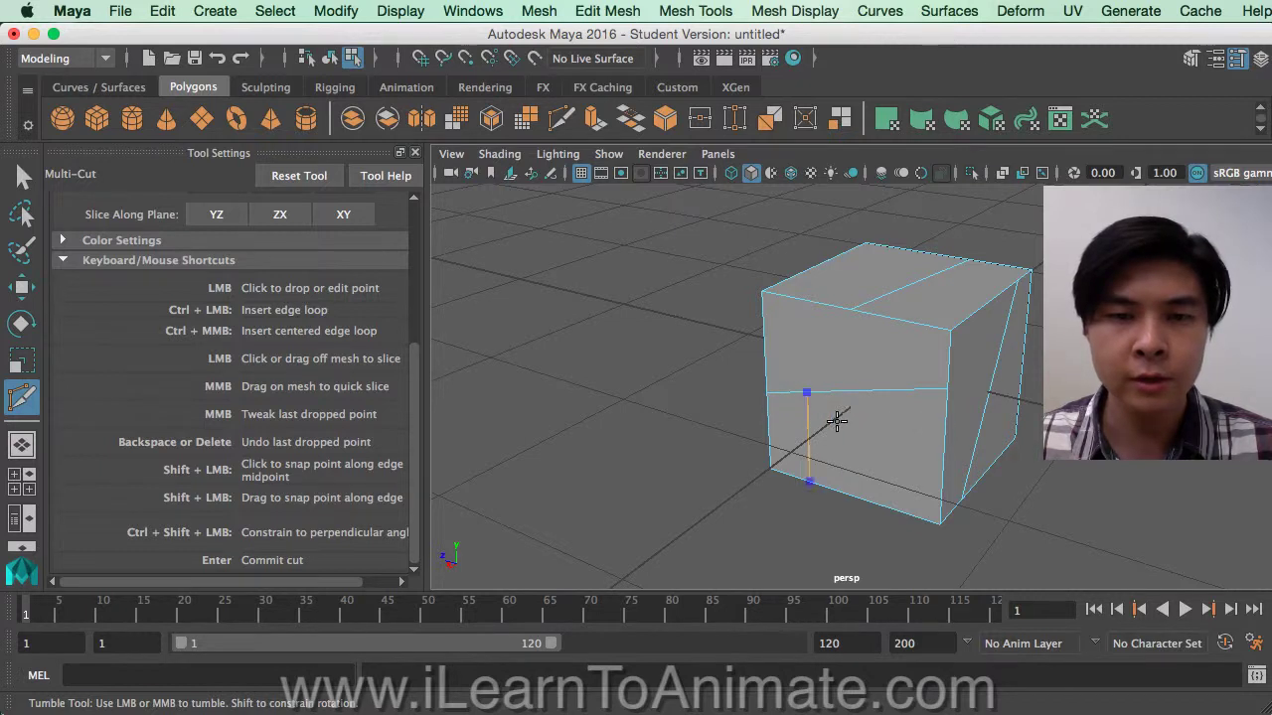
left_click_drag(836, 422, 884, 424, "shift")
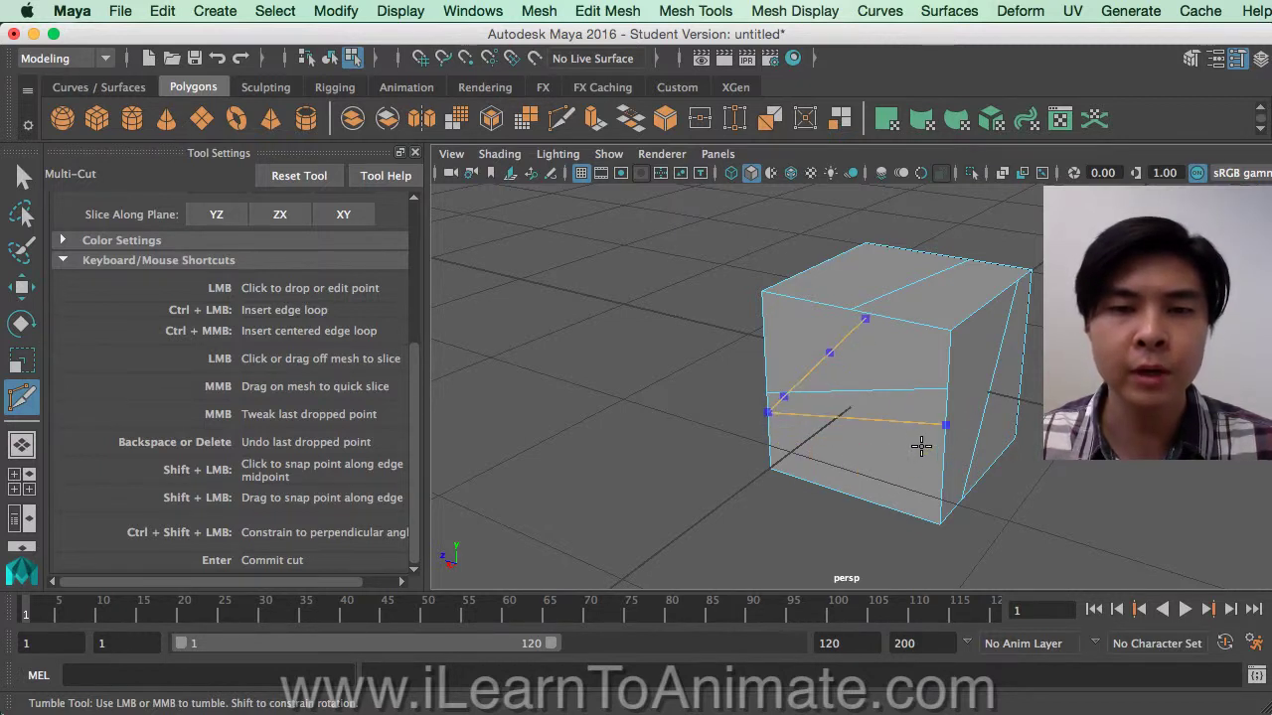
key("Escape")
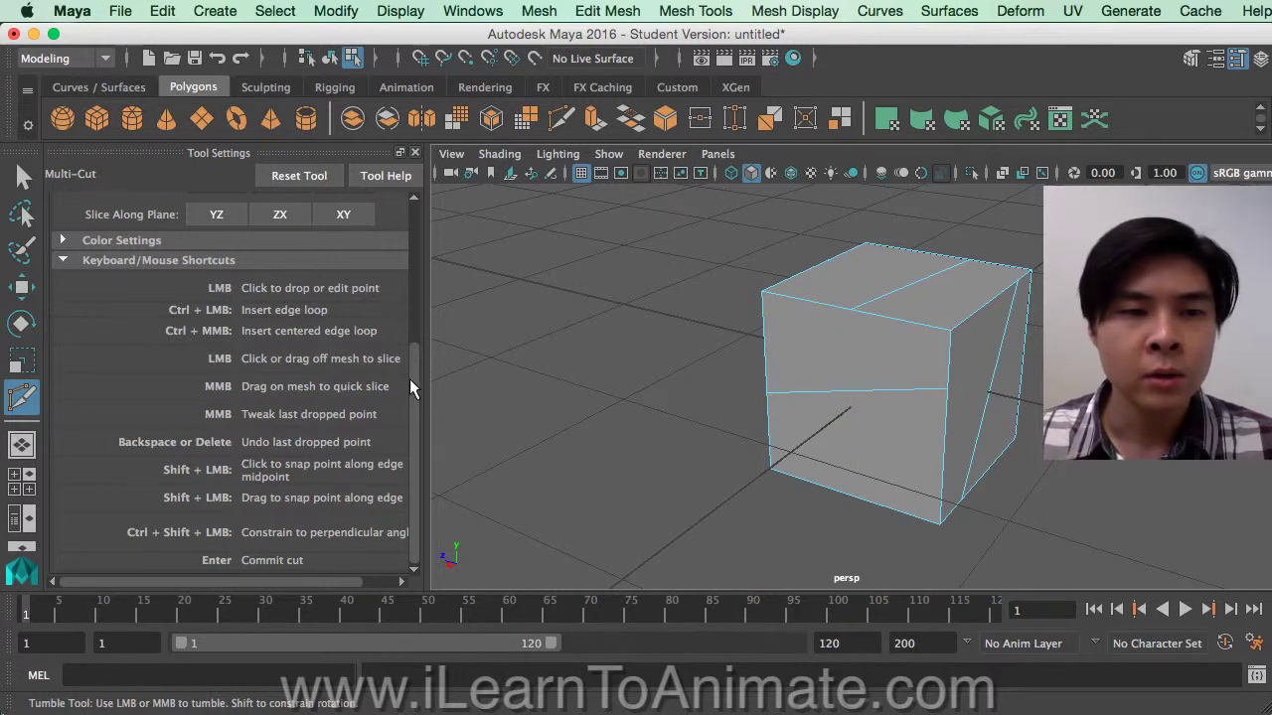
left_click_drag(414, 387, 415, 229)
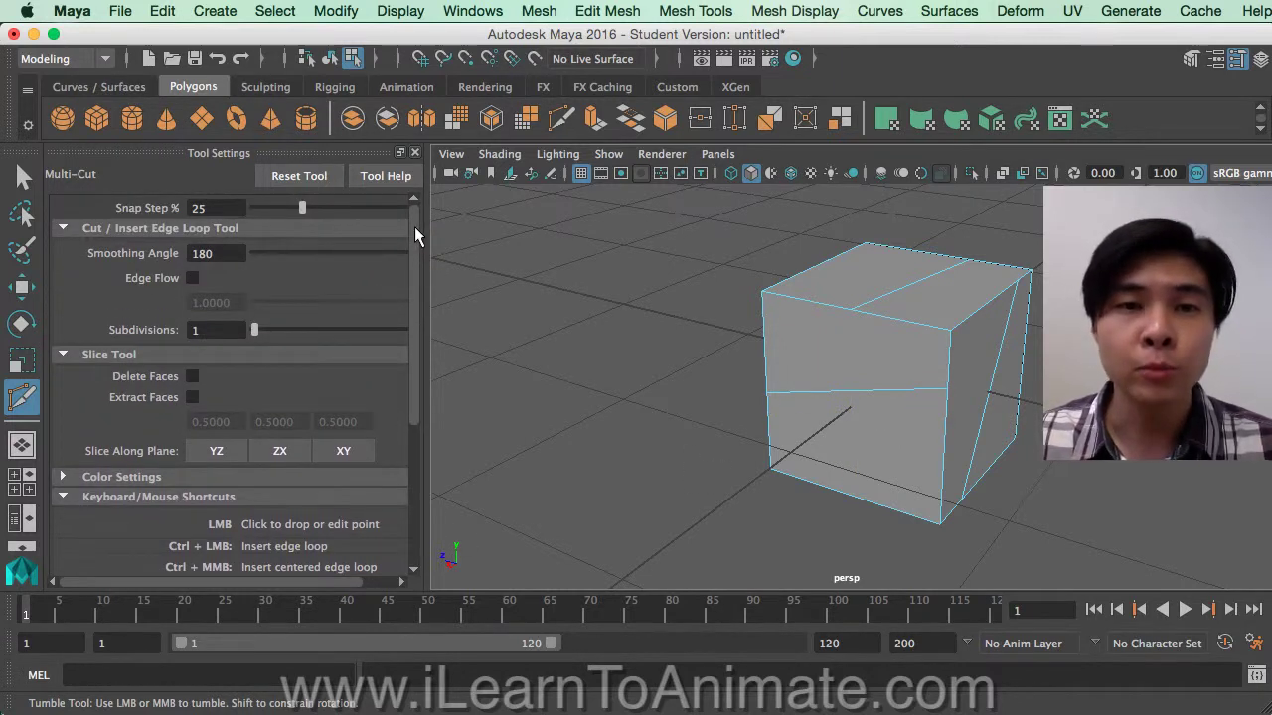